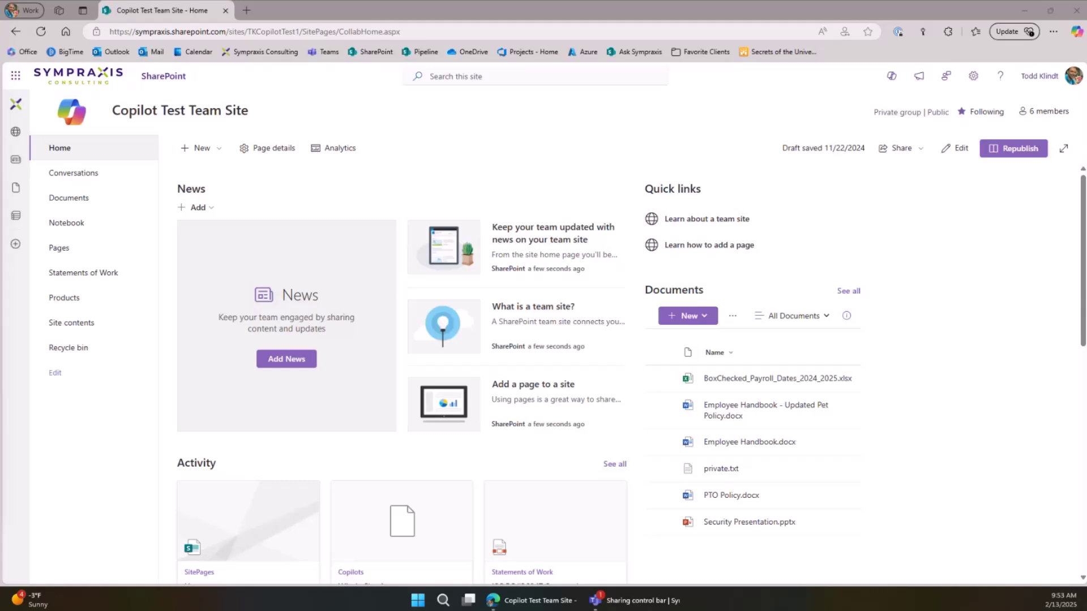
Step: Review the files in the site's Documents, Statements of Work and Products libraries
click(881, 17)
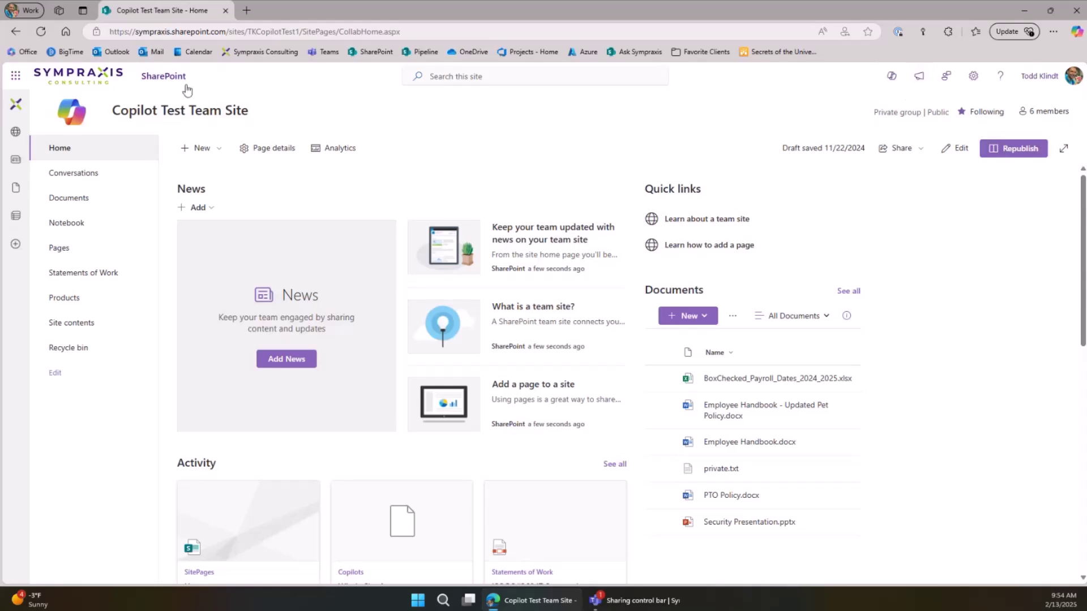
click(103, 201)
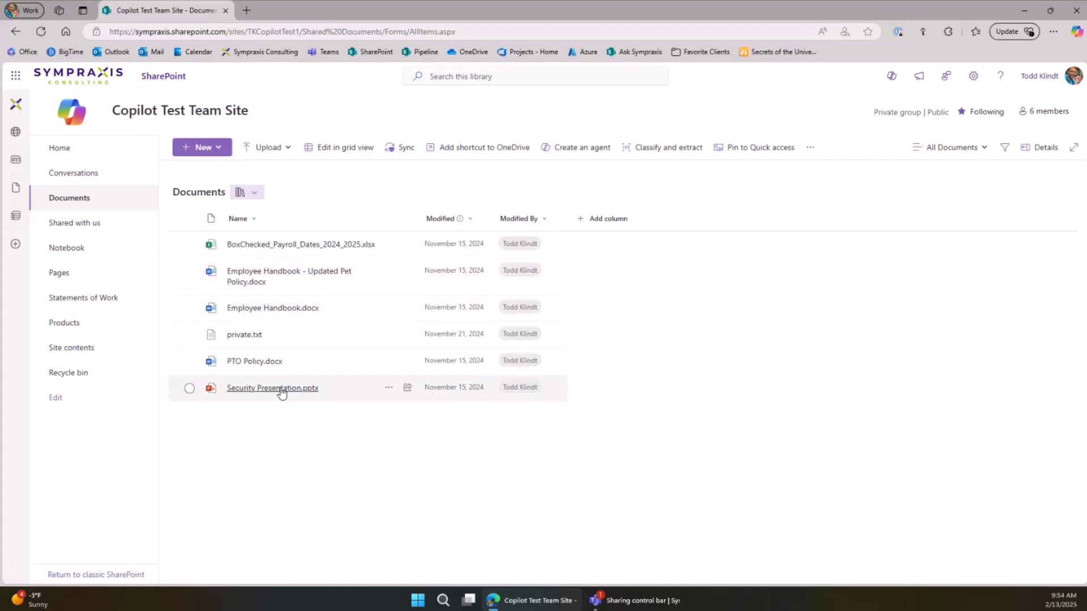
click(102, 307)
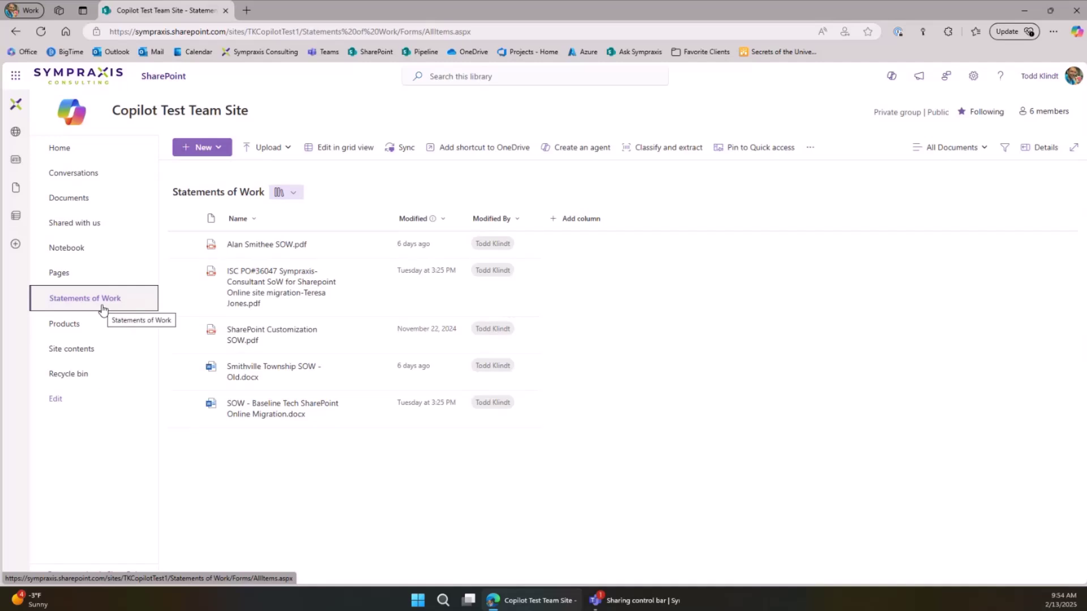
click(67, 324)
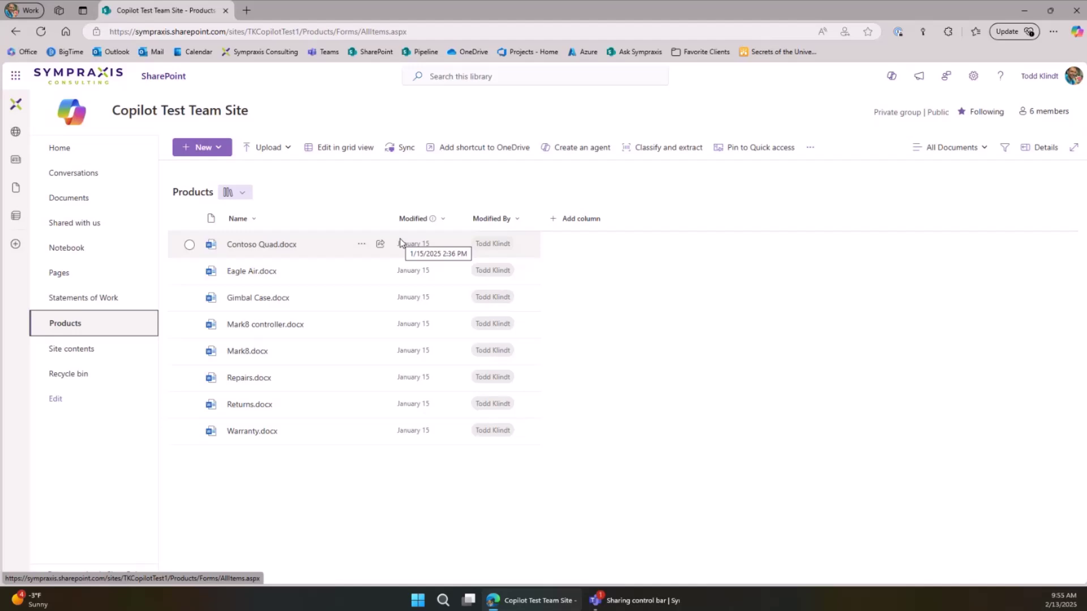
Step: Create a new Copilot agent based on the site's Documents library
click(85, 198)
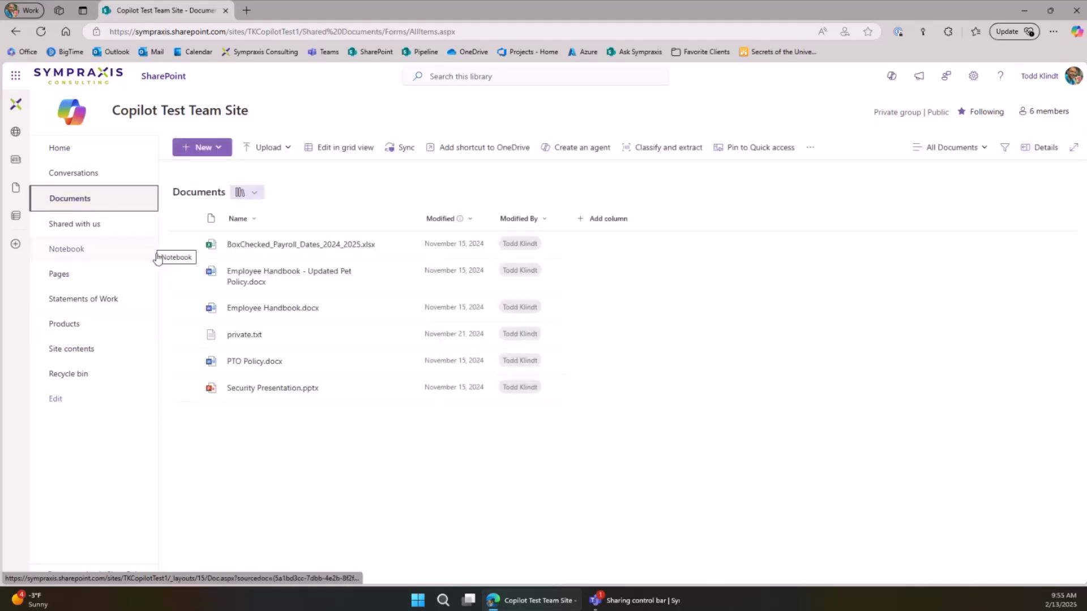
click(892, 79)
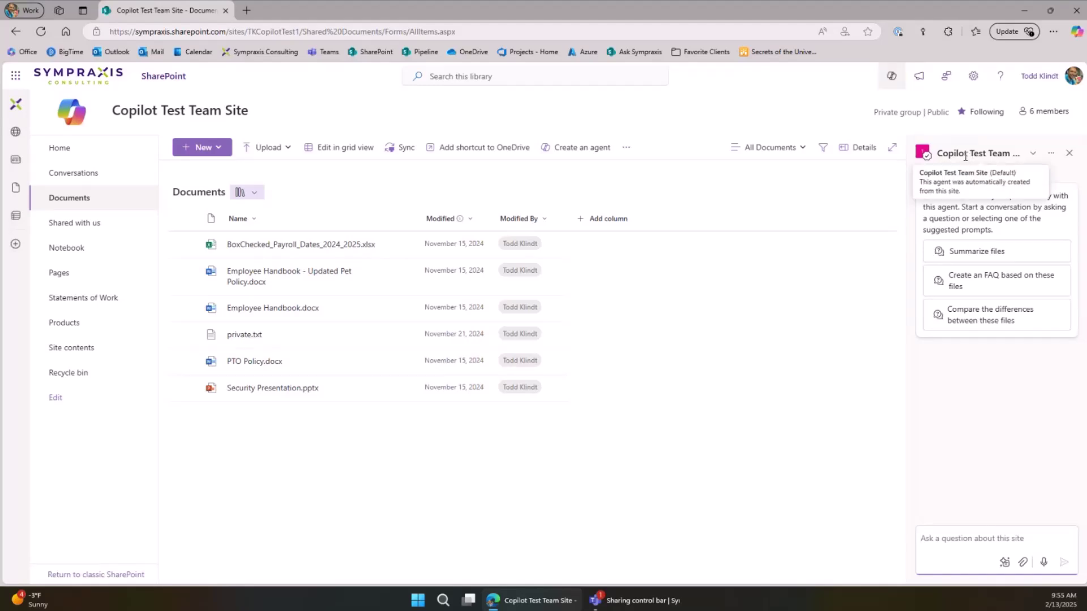
click(1033, 154)
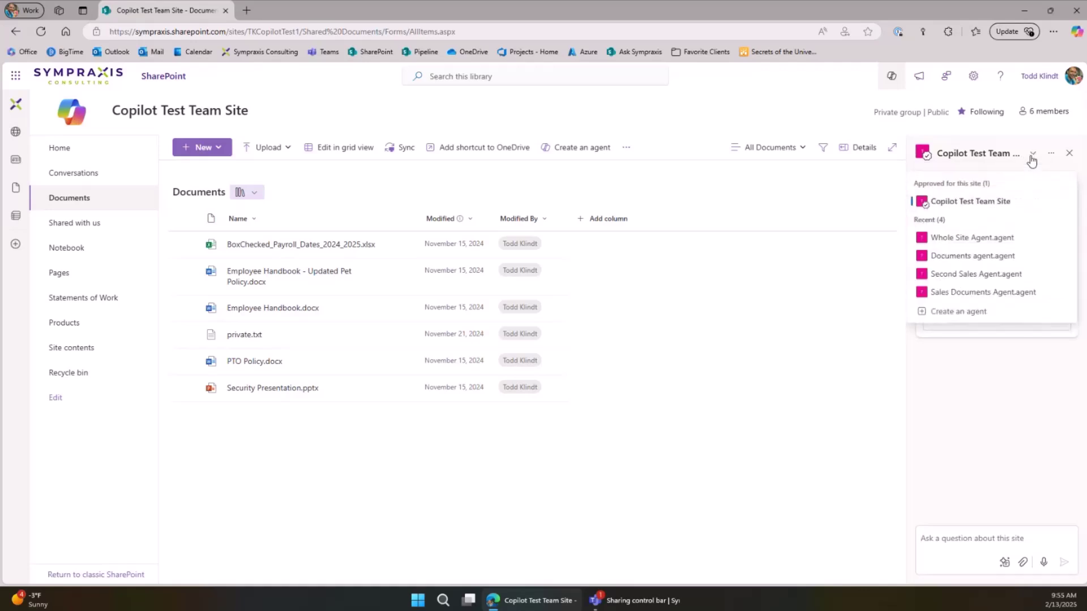
click(965, 313)
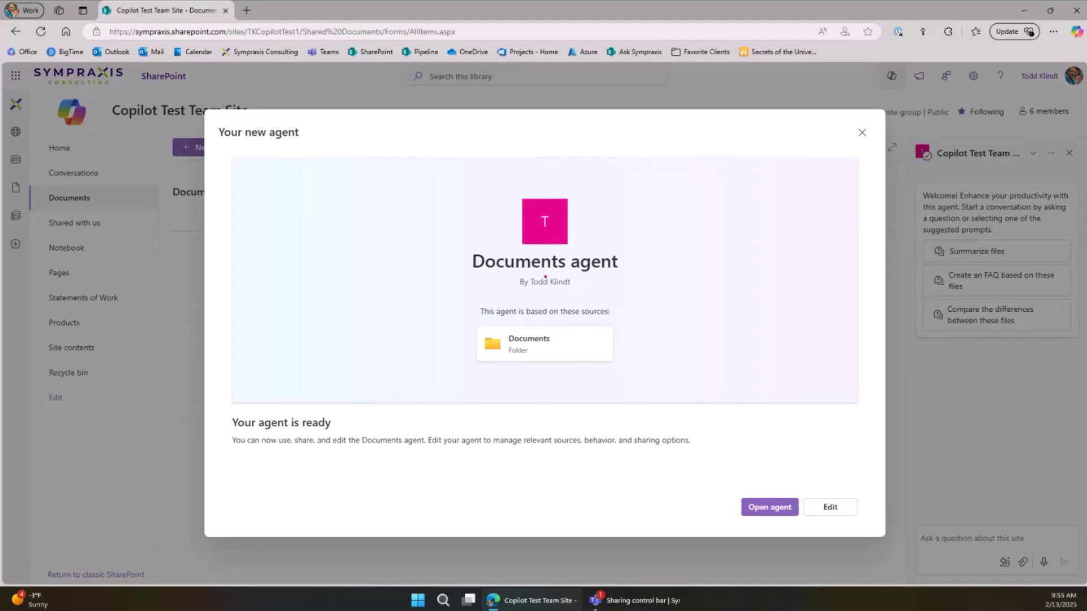
mouse_move(473, 277)
mouse_down()
mouse_move(595, 282)
mouse_move(487, 231)
mouse_move(490, 281)
mouse_move(510, 285)
mouse_up()
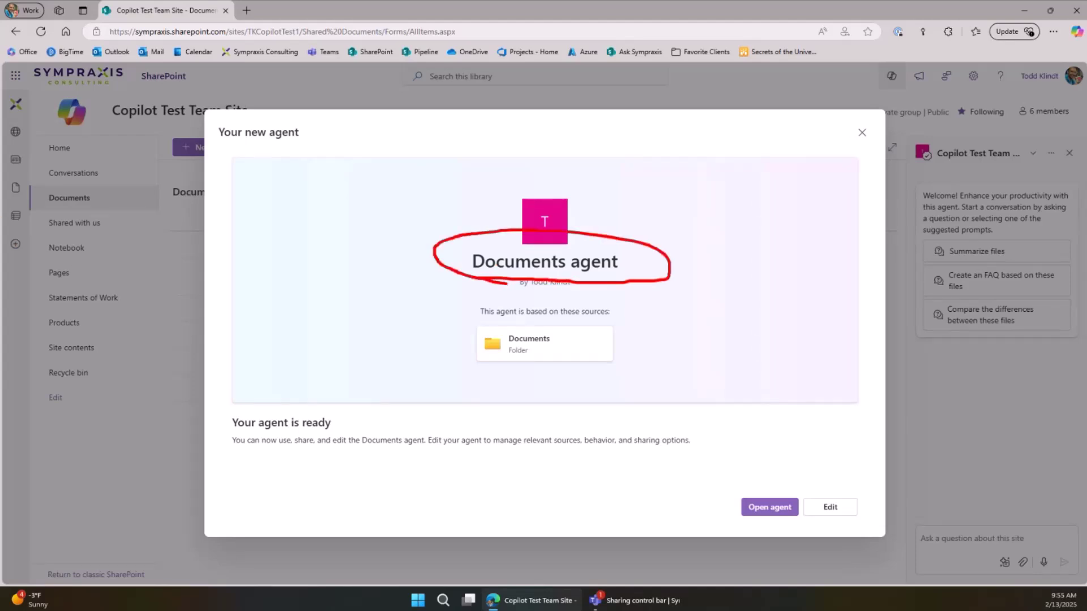
key(Escape)
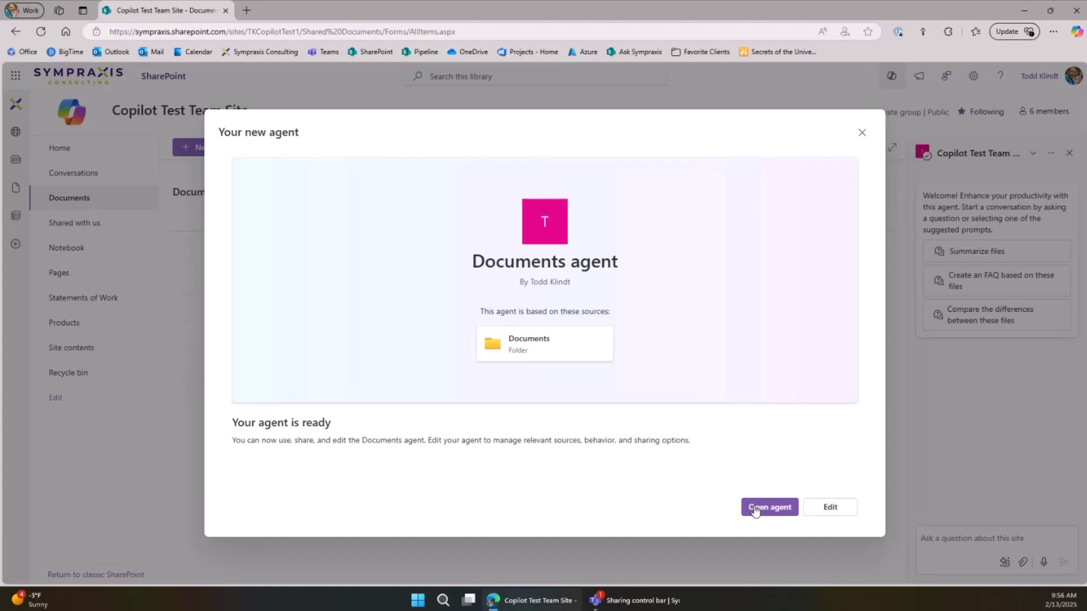
Step: Open the new agent for editing and rename it "Helen from HR"
click(841, 513)
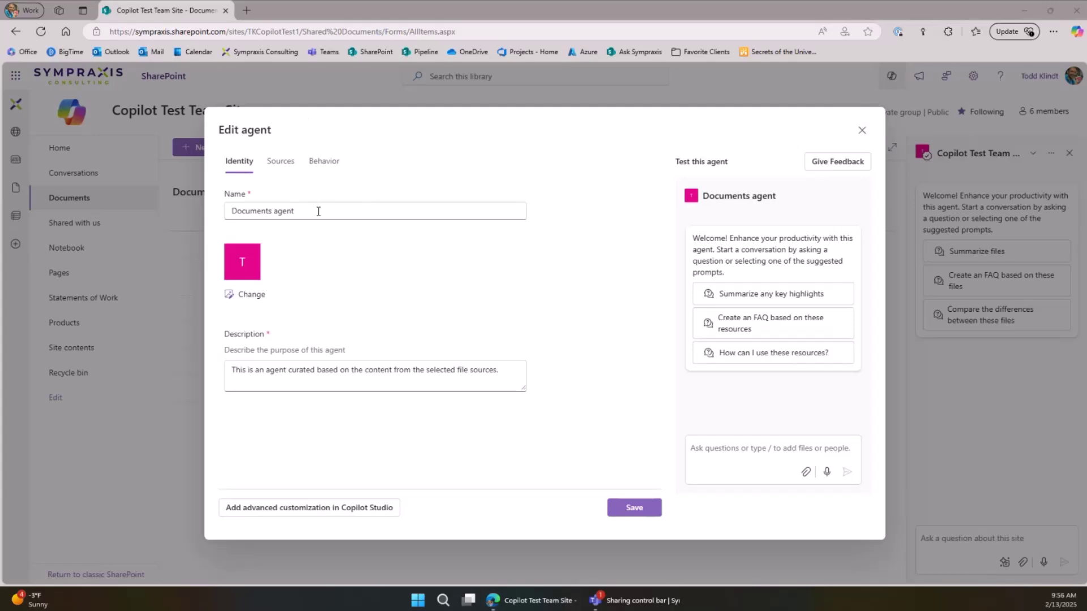
drag(315, 211, 229, 212)
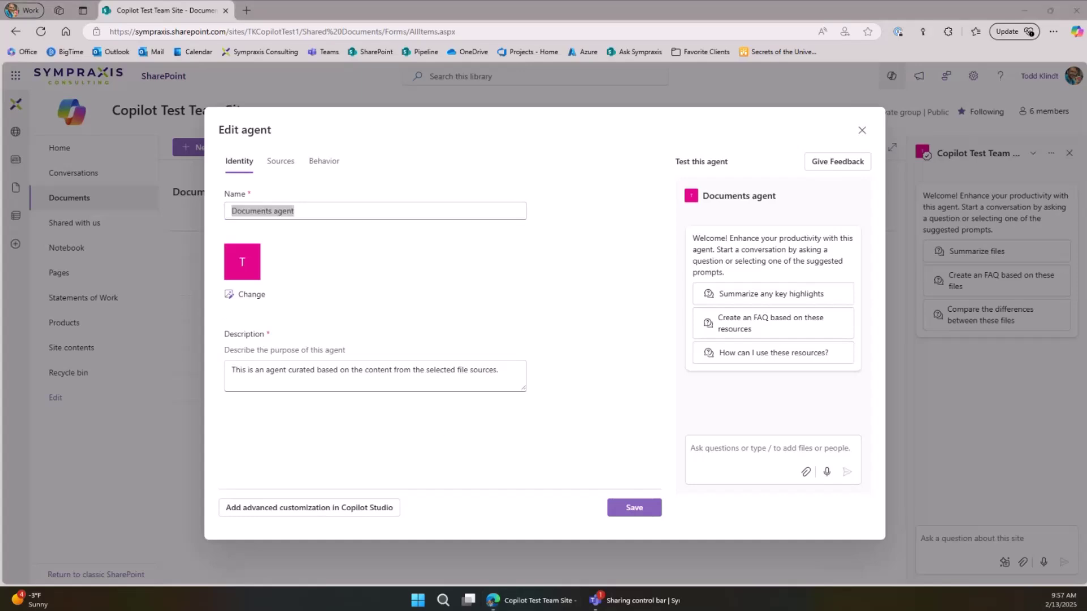
click(331, 211)
key(ctrl+a)
text(Helen from HR)
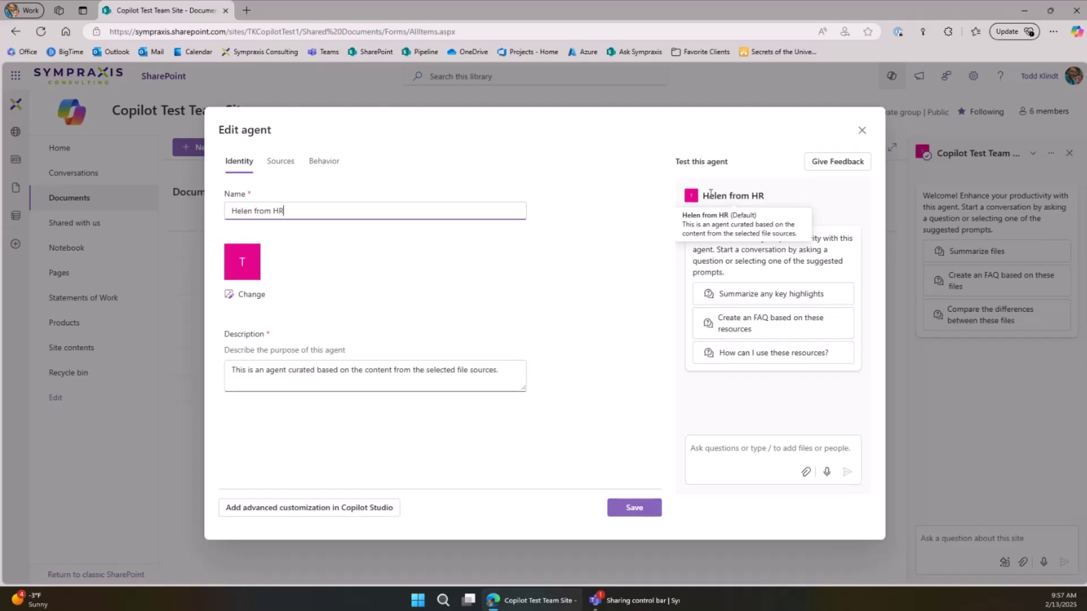
drag(701, 196, 771, 204)
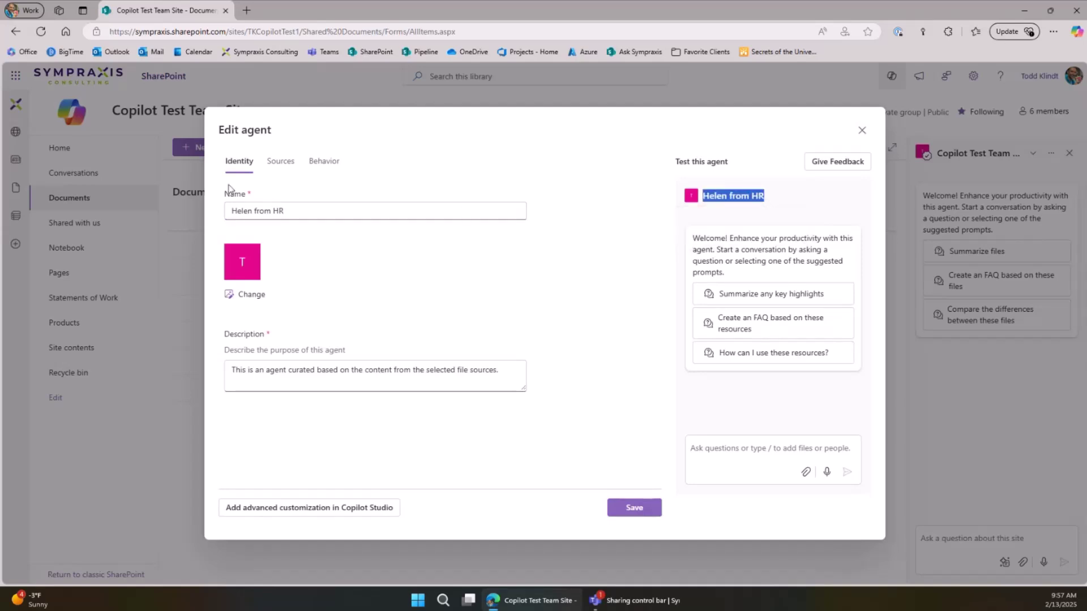
click(333, 210)
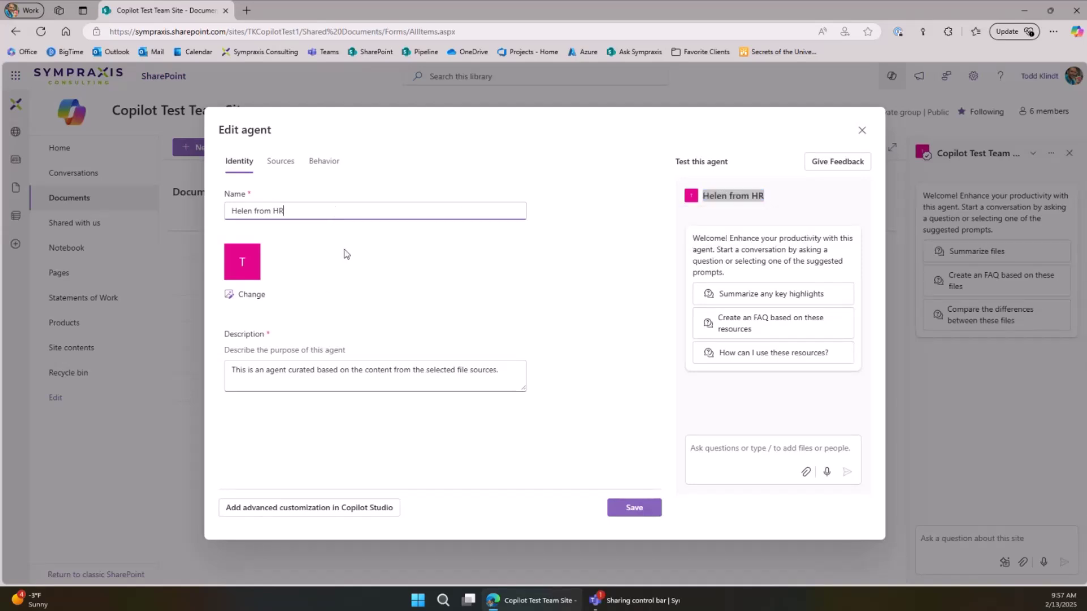
Step: Replace the agent's icon with the image "Helen from HR -Full.png" from the Downloads folder
click(250, 299)
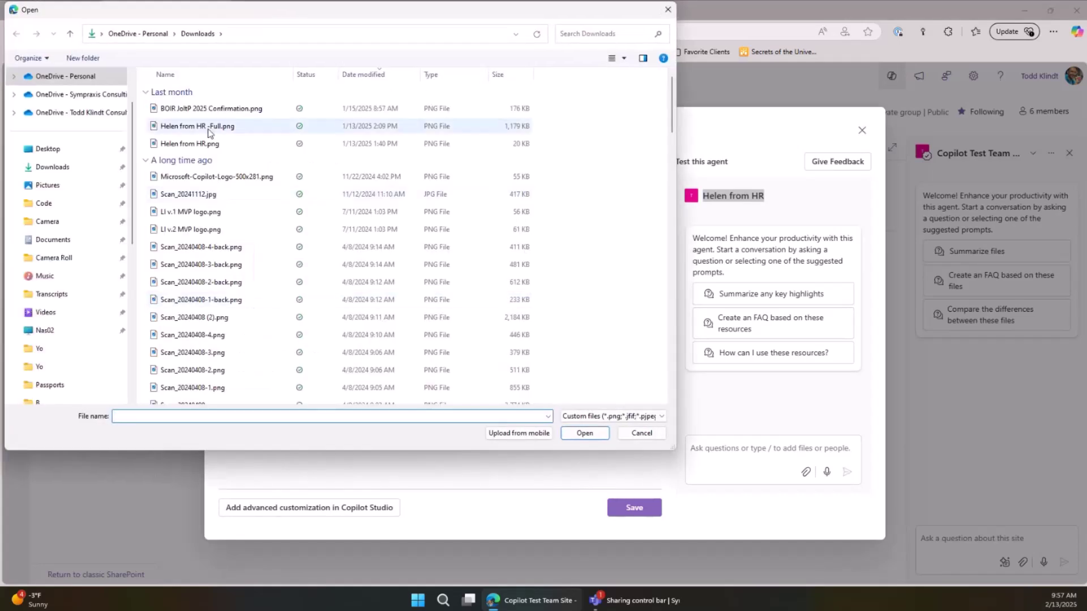
click(211, 127)
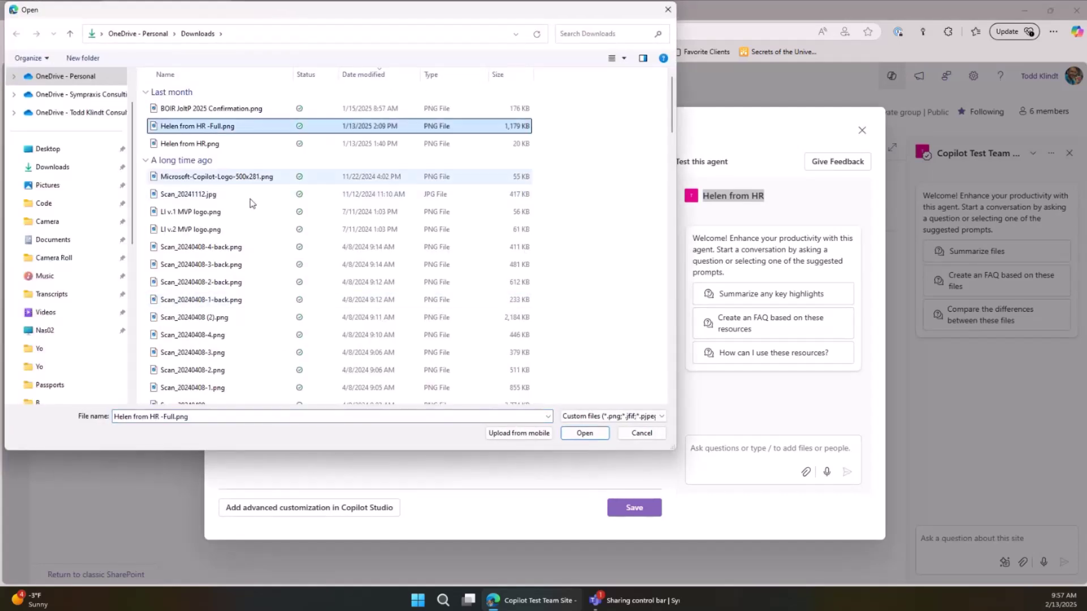
click(588, 433)
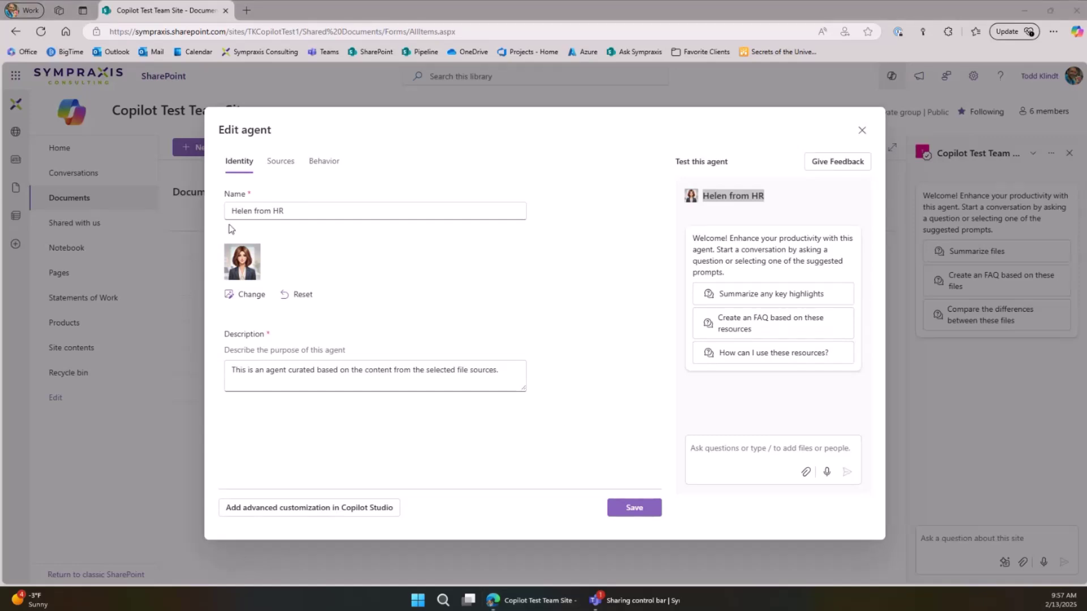
Step: Set the agent's description to "This is Helen in HR. Ask her all of your HR related questions. You can't stump her" and save the agent
key(ctrl+a)
text(This is Helen in HR. Ask her all of your HR related questions)
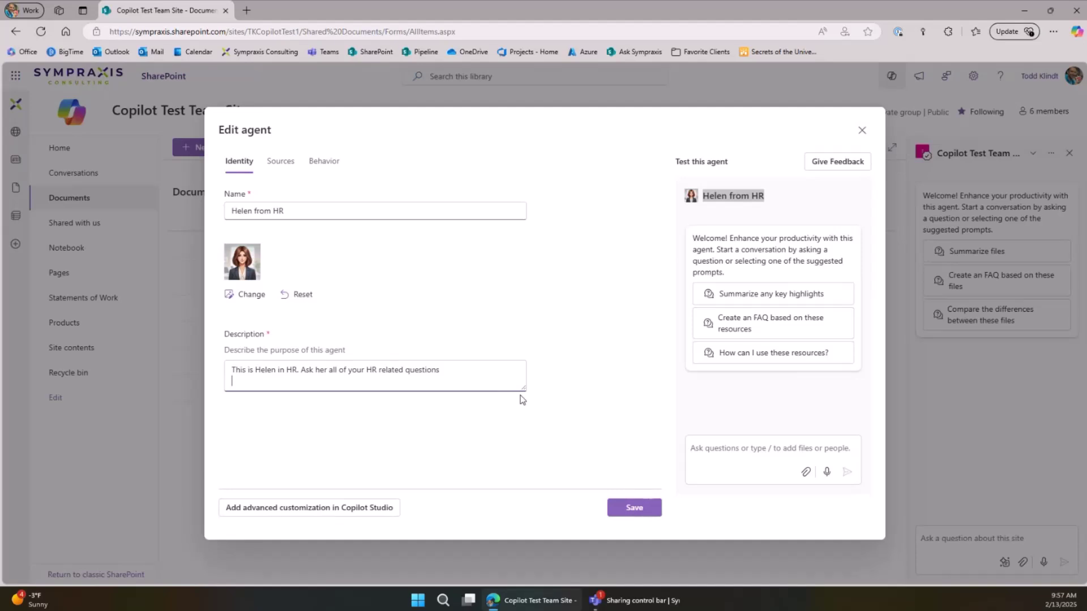
text(. YOu can't stump her)
click(455, 371)
key(BackSpace)
text(o)
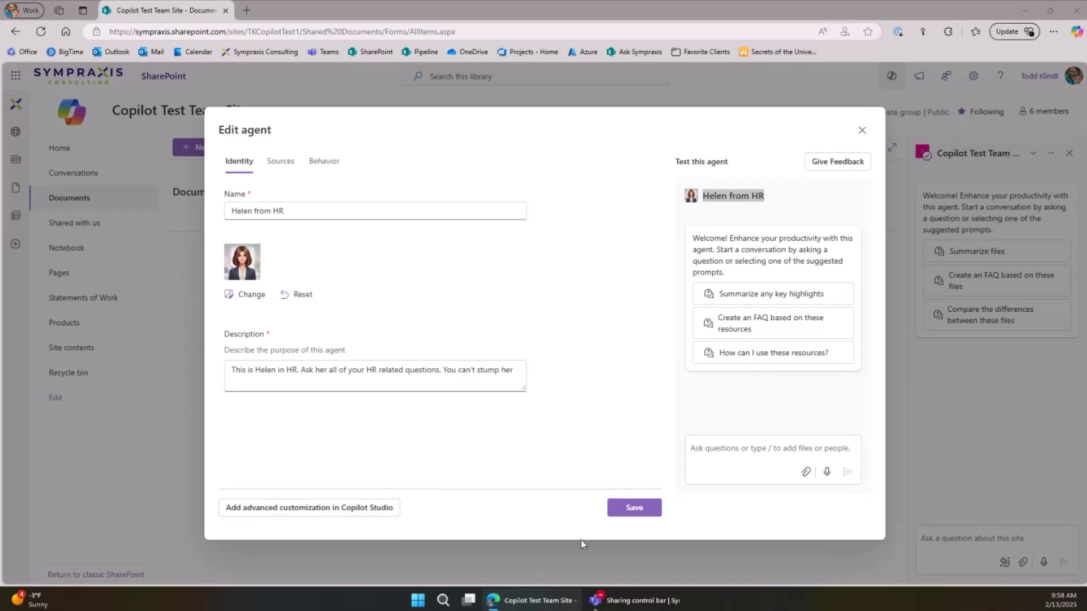
click(639, 508)
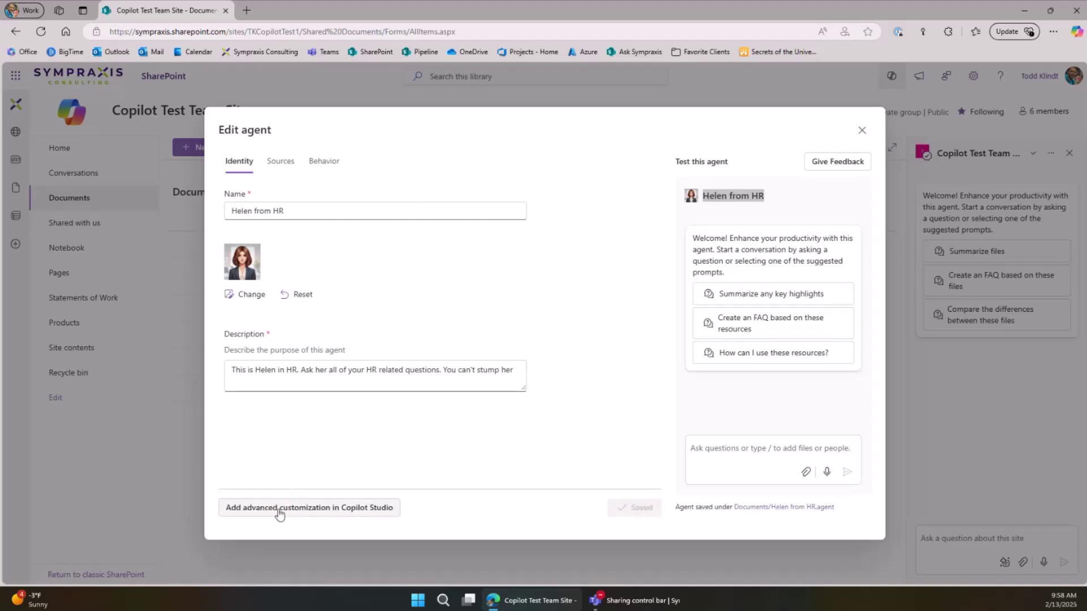
Step: Check the advanced Copilot Studio customization option and view the saved agent file in its library in a separate browser tab
click(317, 509)
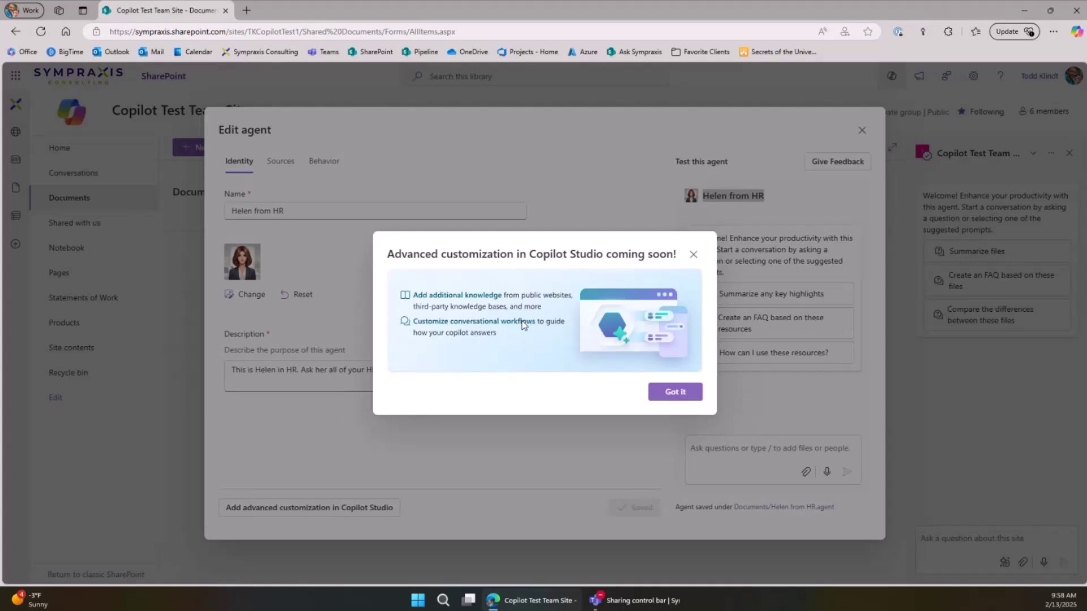
click(667, 390)
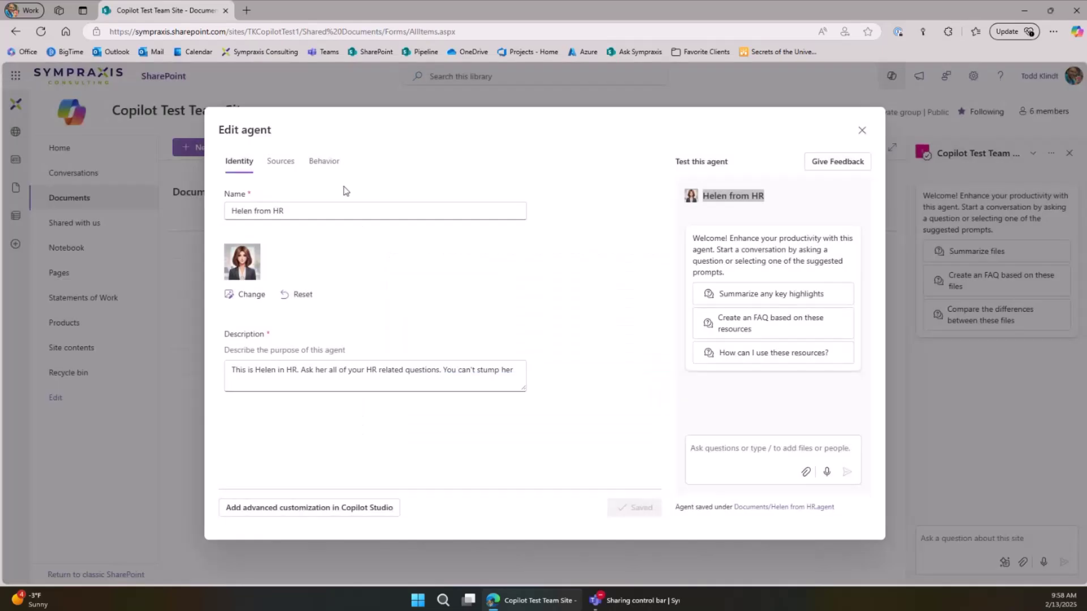
right_click(798, 509)
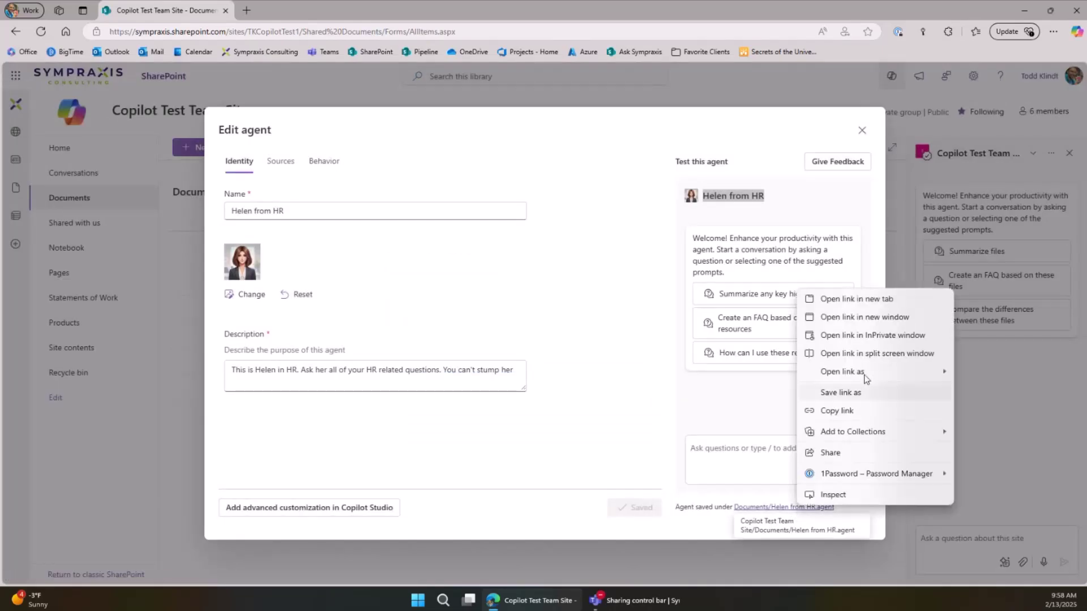
click(818, 295)
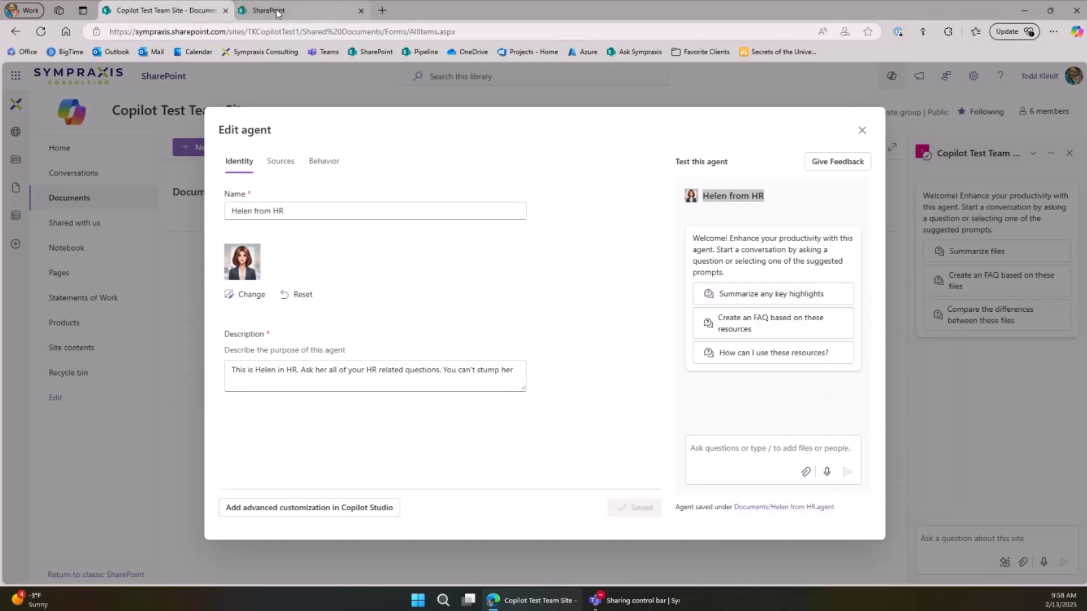
click(277, 11)
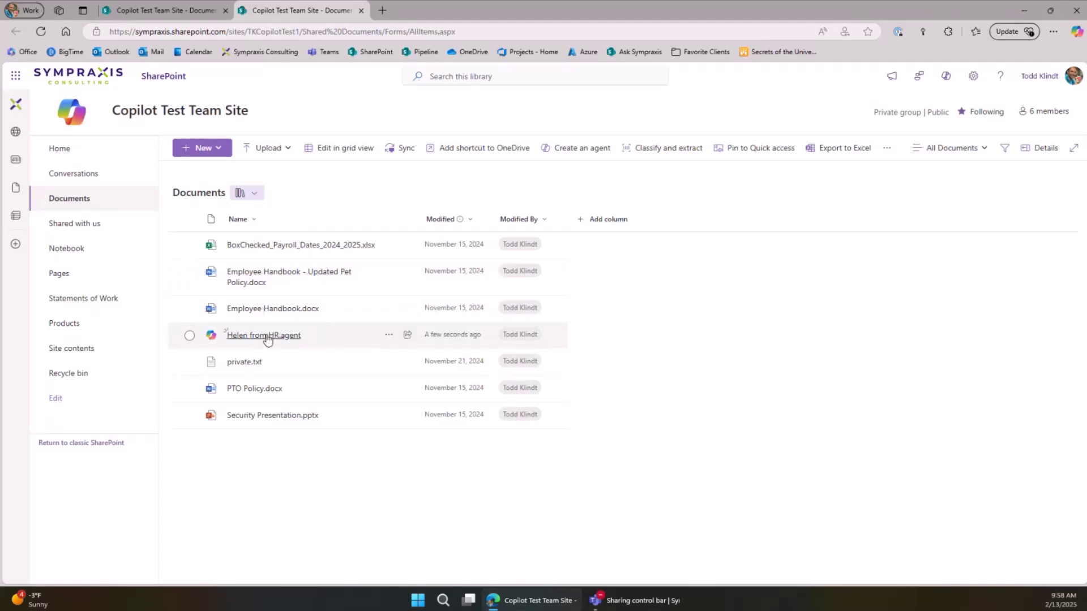
mouse_move(272, 339)
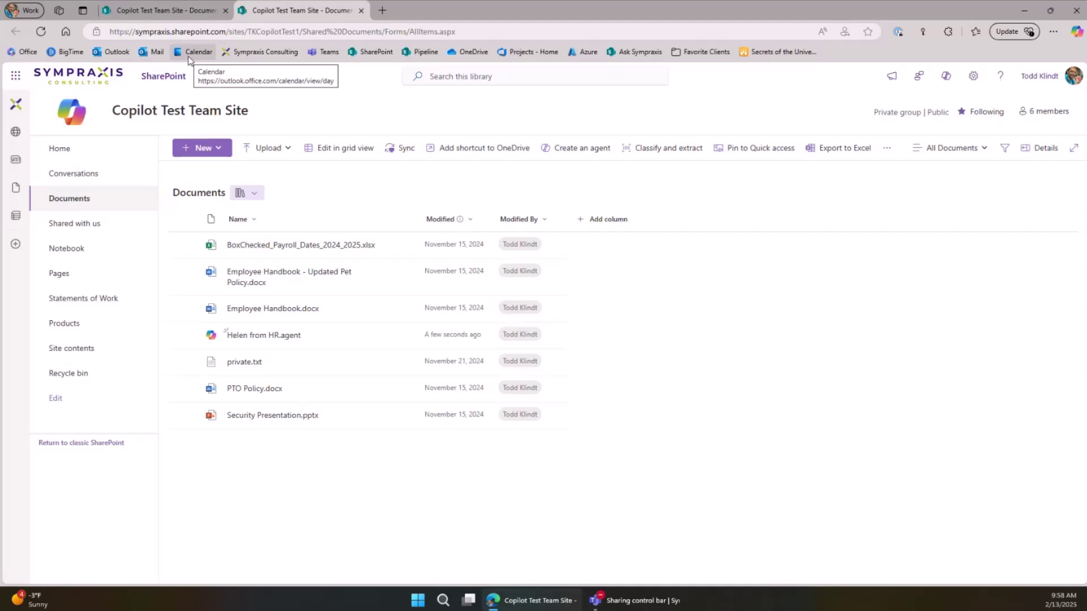
click(165, 10)
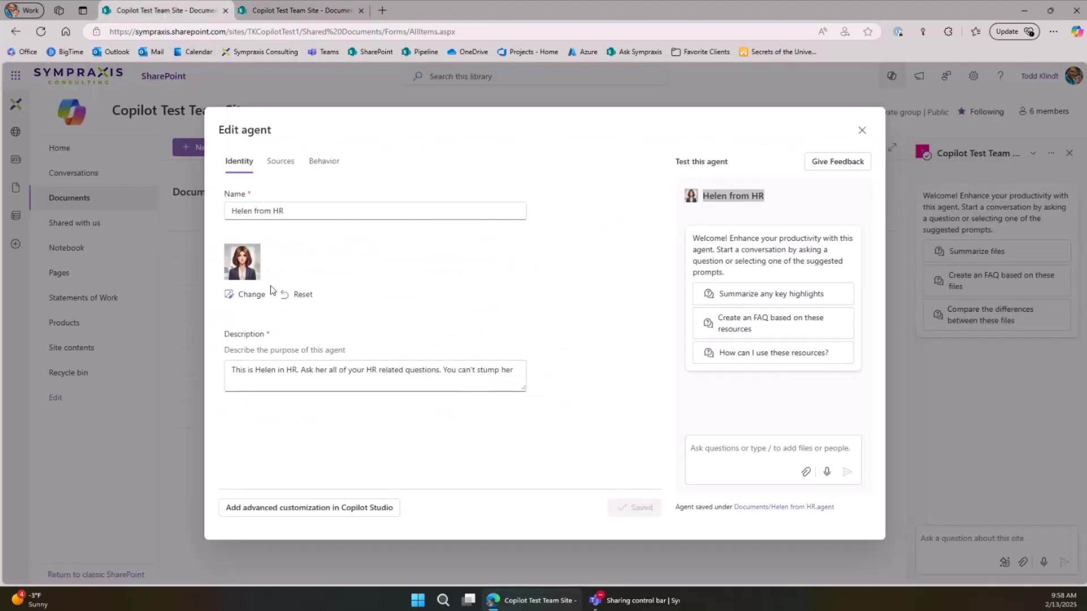
Step: Try picking Contoso Quad.docx and Eagle Air.docx from the Products library as additional agent sources, then cancel the selection
click(280, 170)
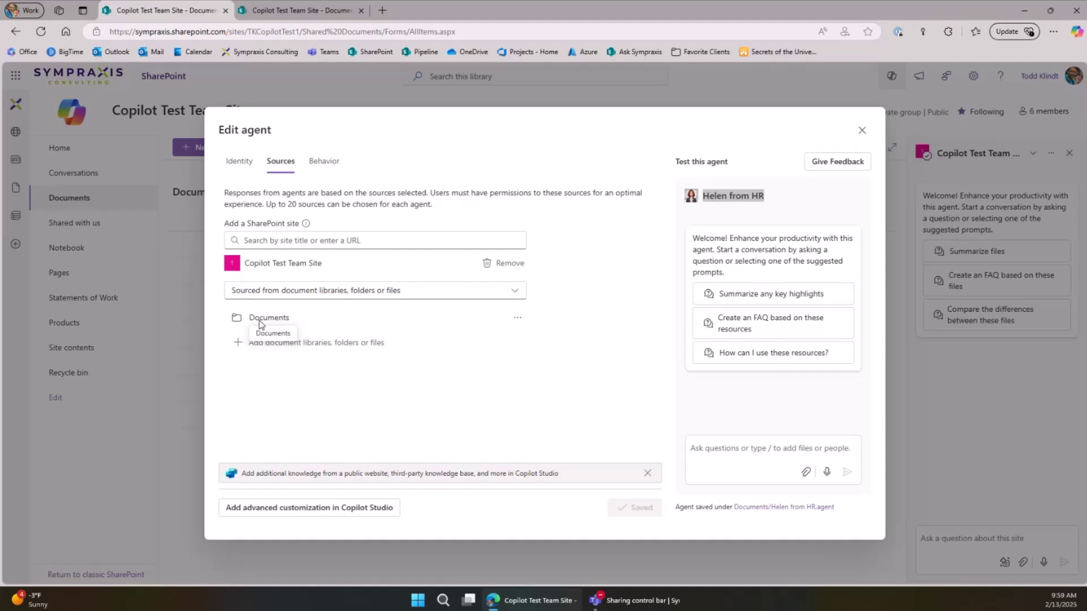
click(285, 347)
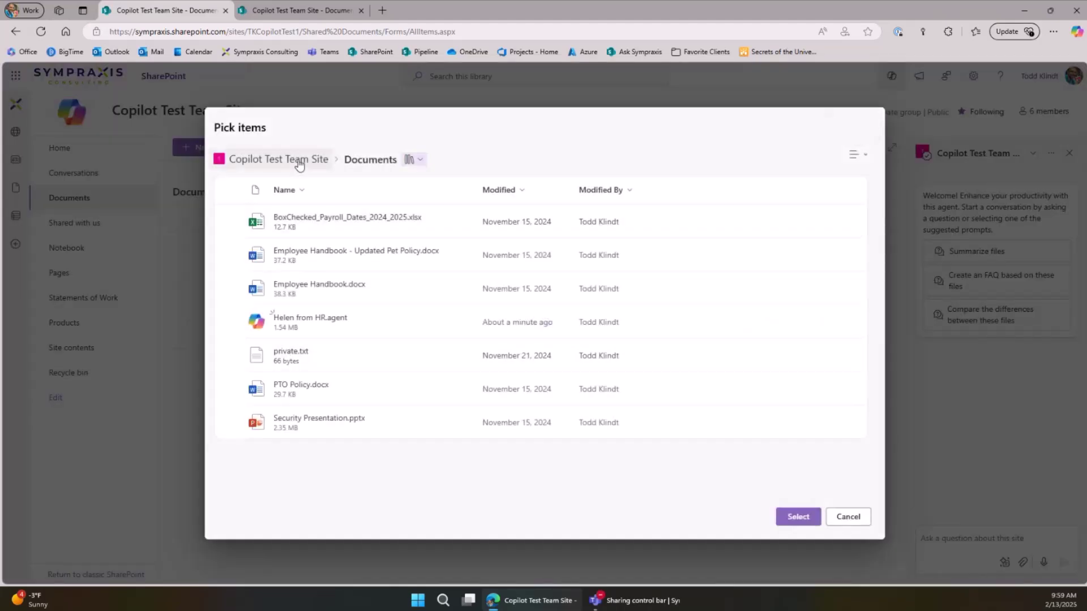
click(300, 161)
click(365, 232)
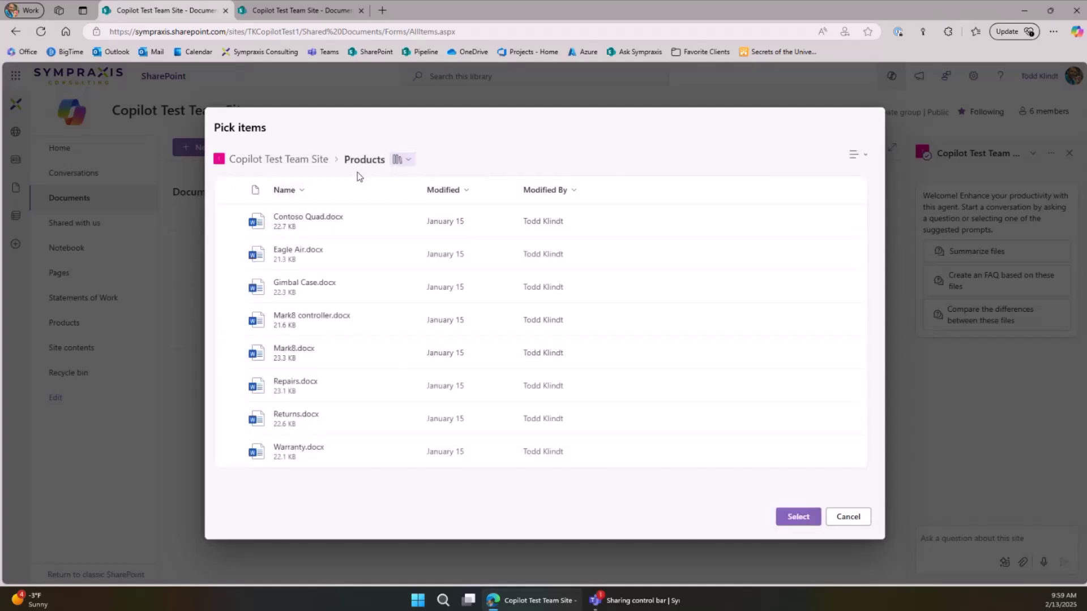
click(233, 221)
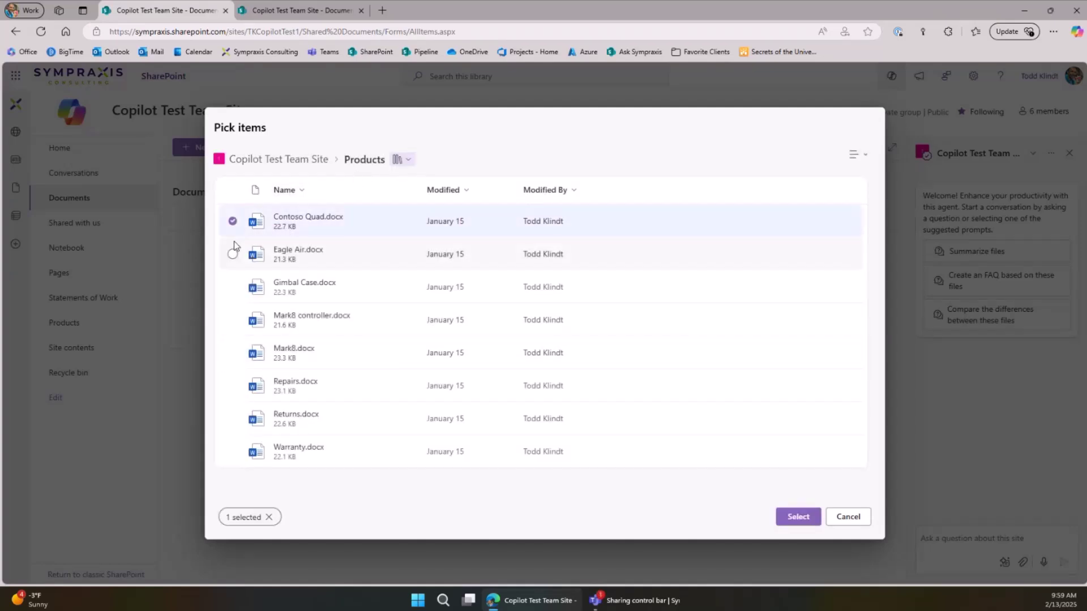
click(232, 254)
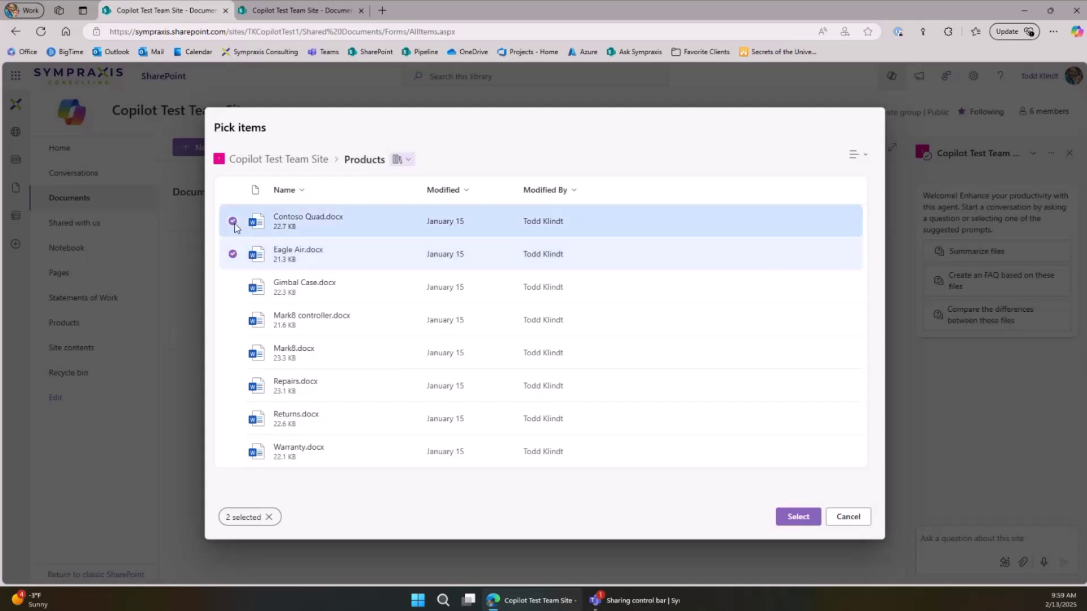
click(232, 221)
click(233, 254)
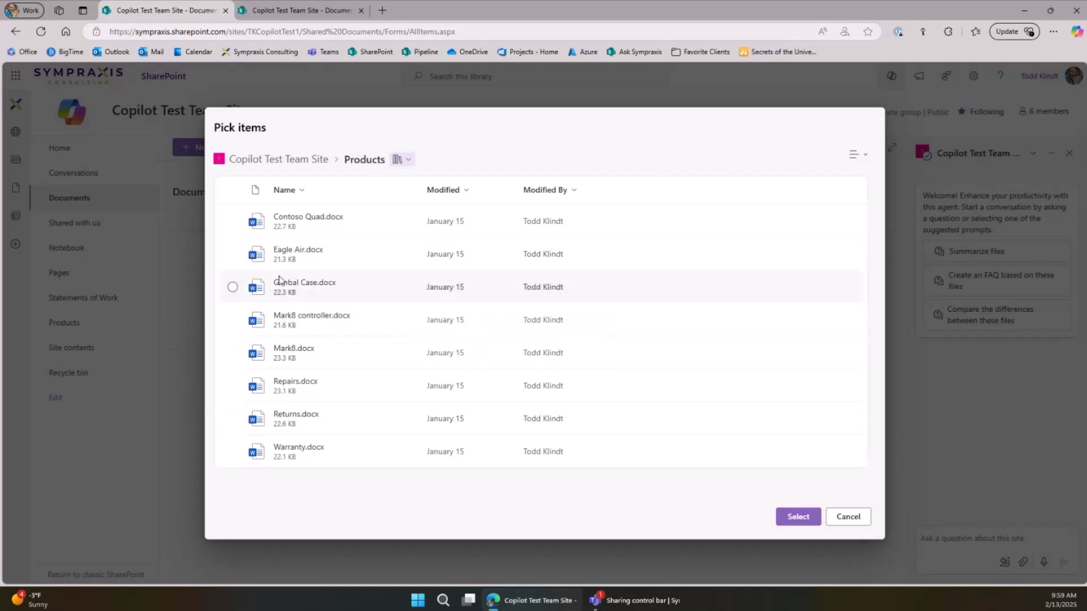
click(849, 518)
Step: Add the first SOW PDF from the Statements of Work library as an extra agent source and save the agent
click(387, 247)
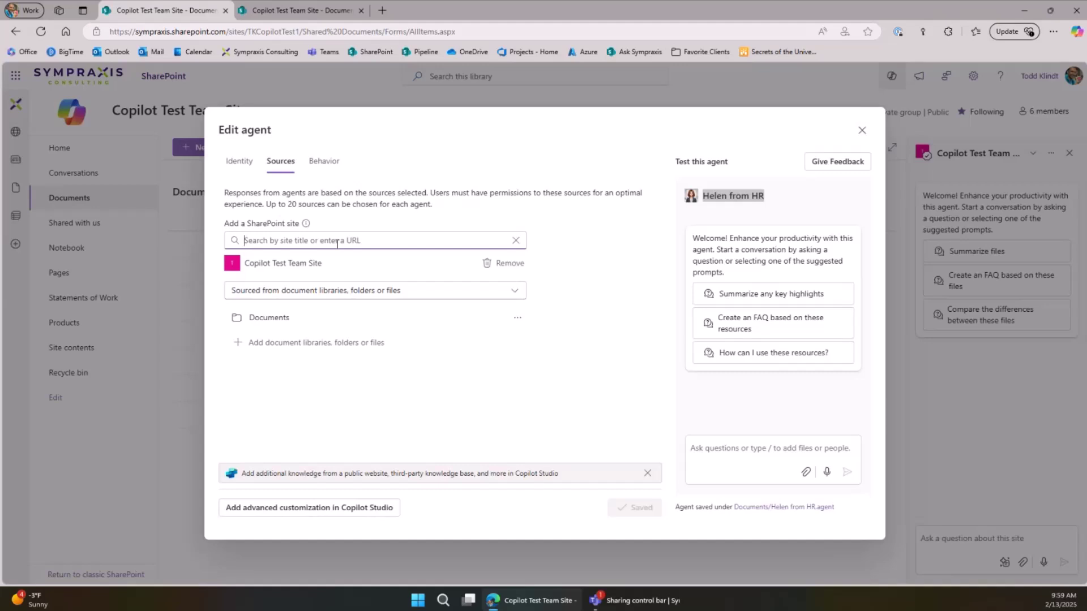
click(381, 343)
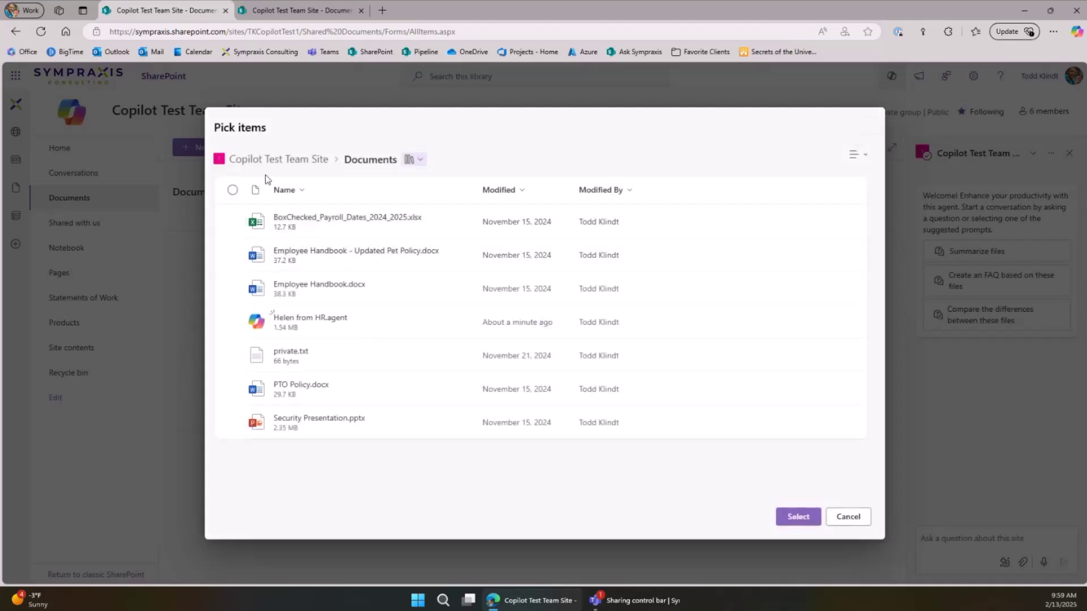
click(316, 162)
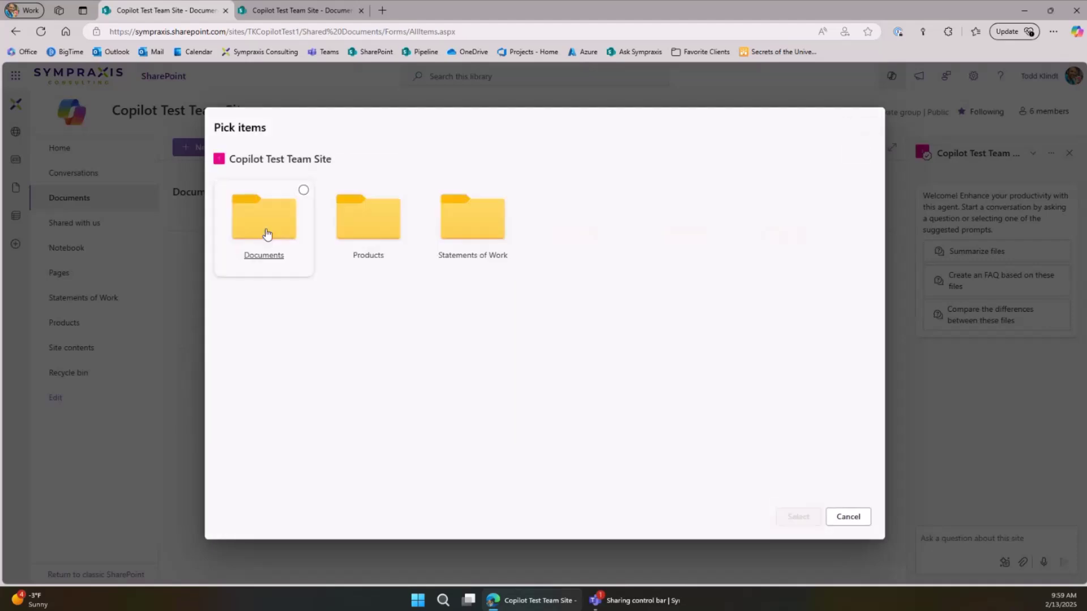
click(473, 224)
click(232, 222)
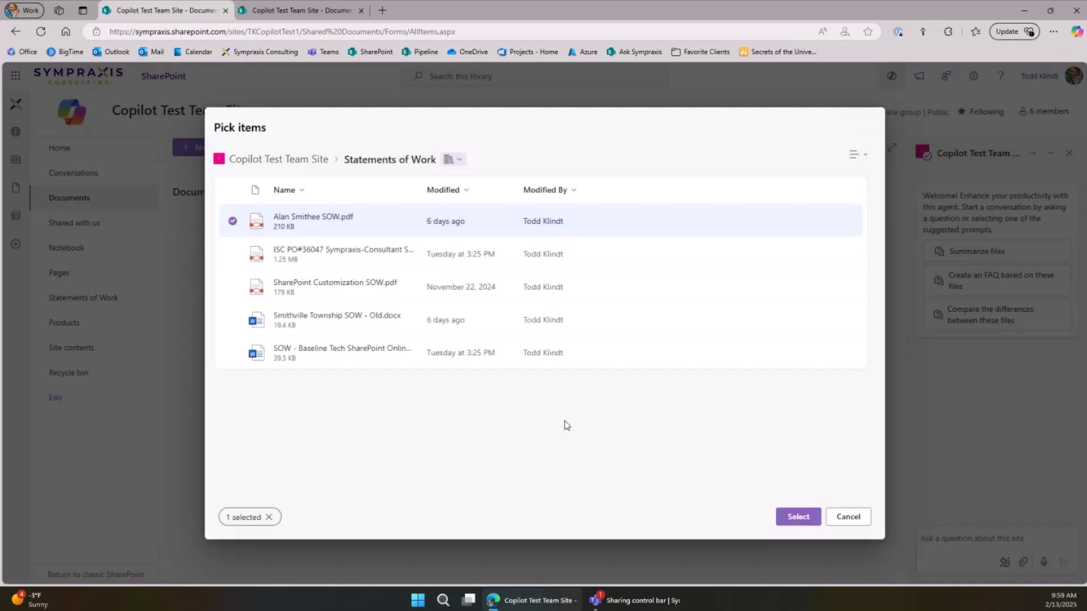
click(798, 516)
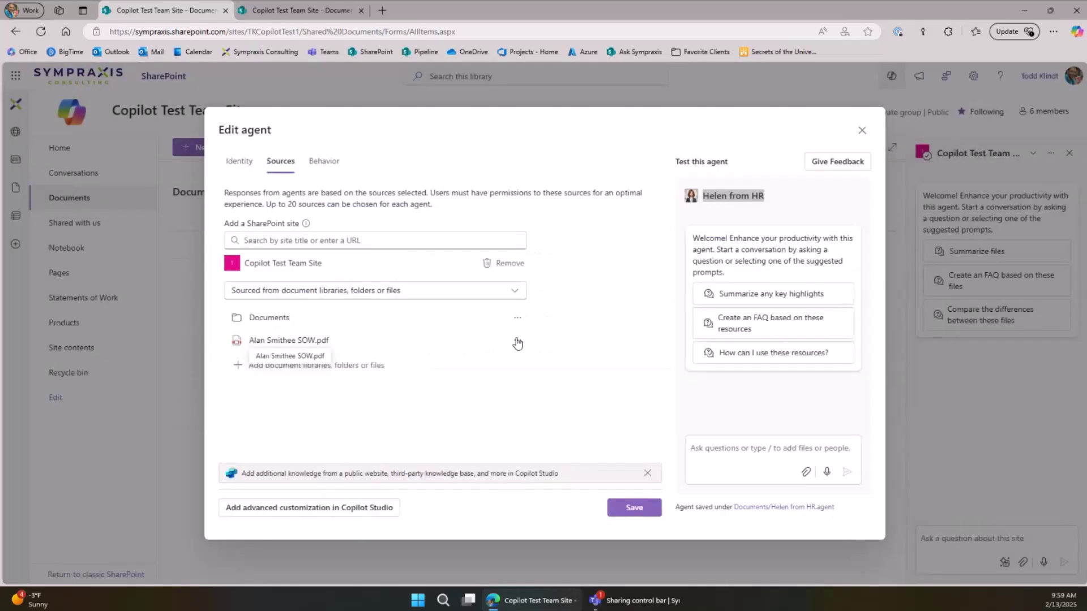
click(517, 318)
click(408, 430)
click(641, 509)
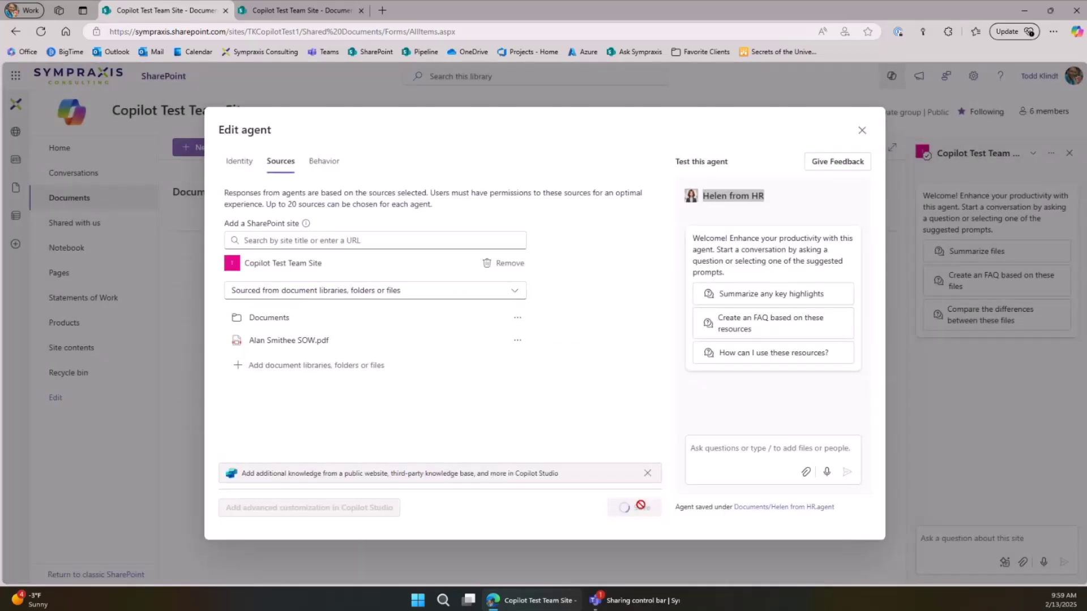
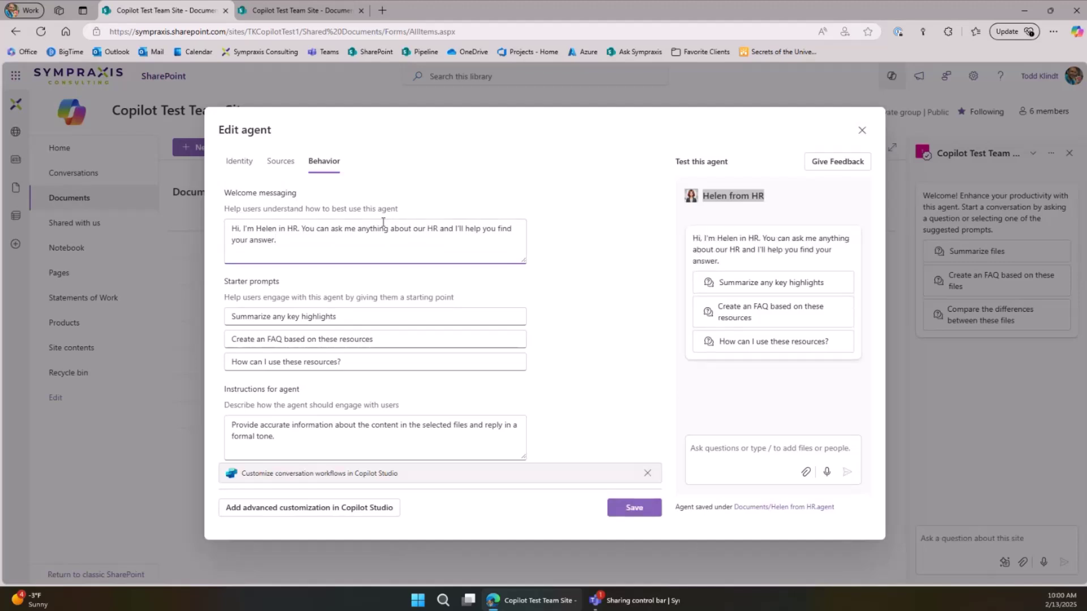
Step: Compare the welcome message and the first starter prompt with how they appear in the agent's test preview
key(Tab)
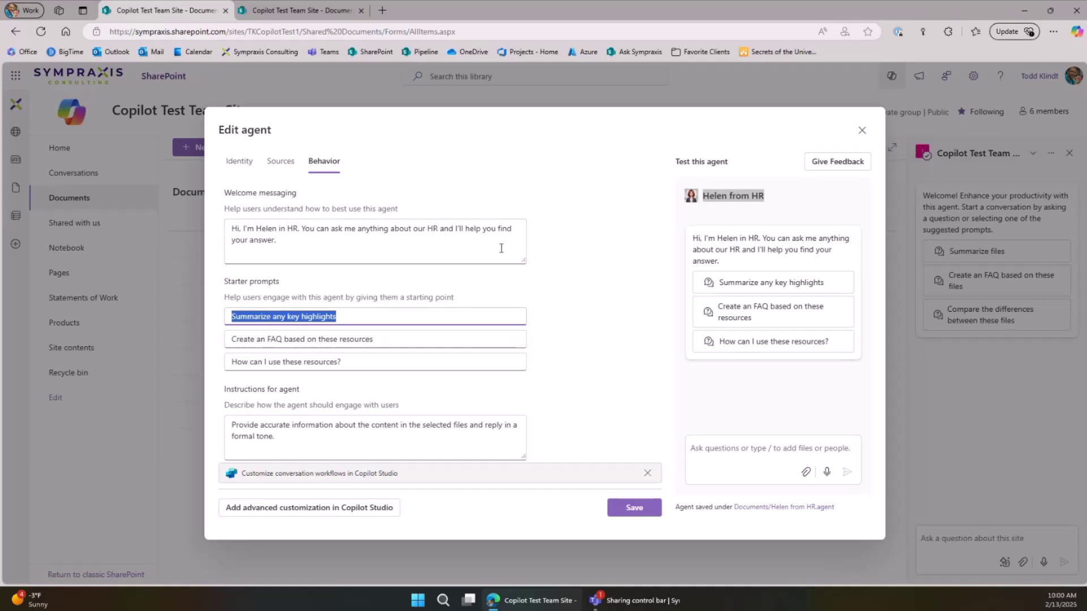
drag(468, 239, 216, 229)
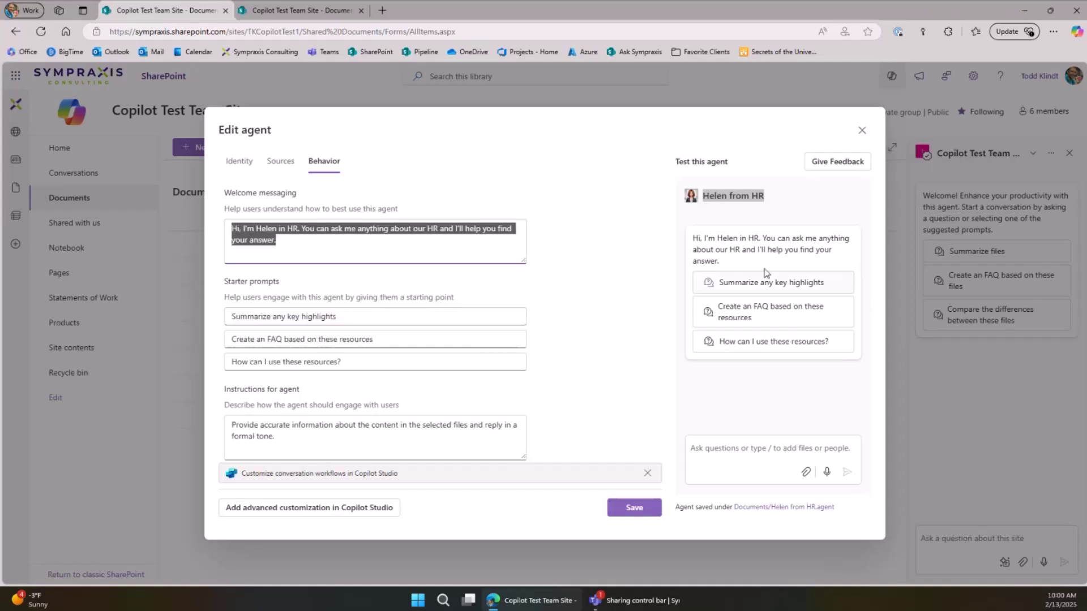
click(733, 261)
triple_click(733, 260)
drag(719, 282, 775, 273)
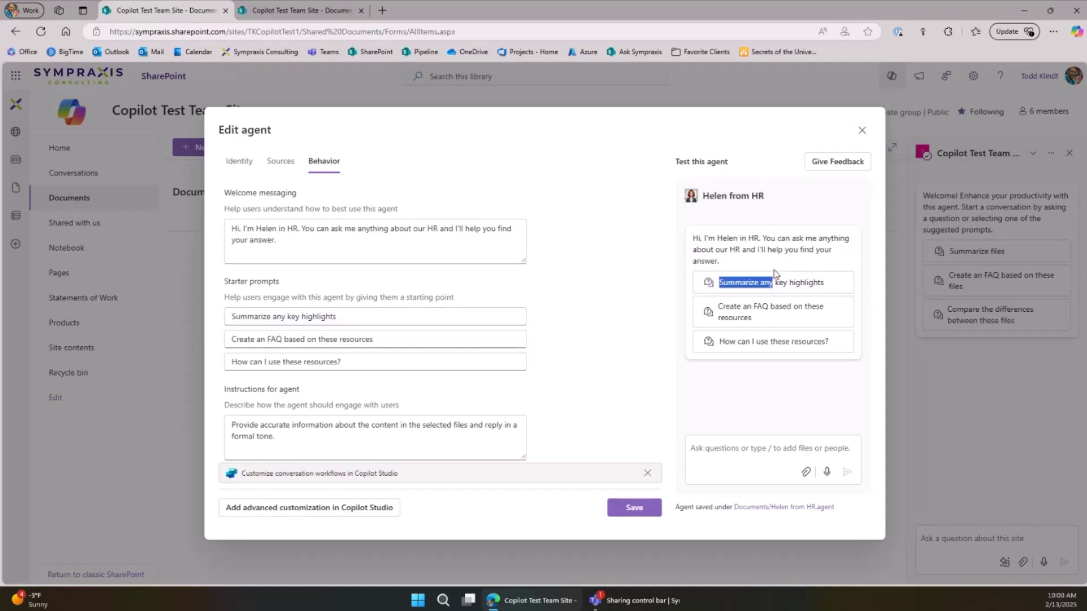
triple_click(311, 246)
click(311, 245)
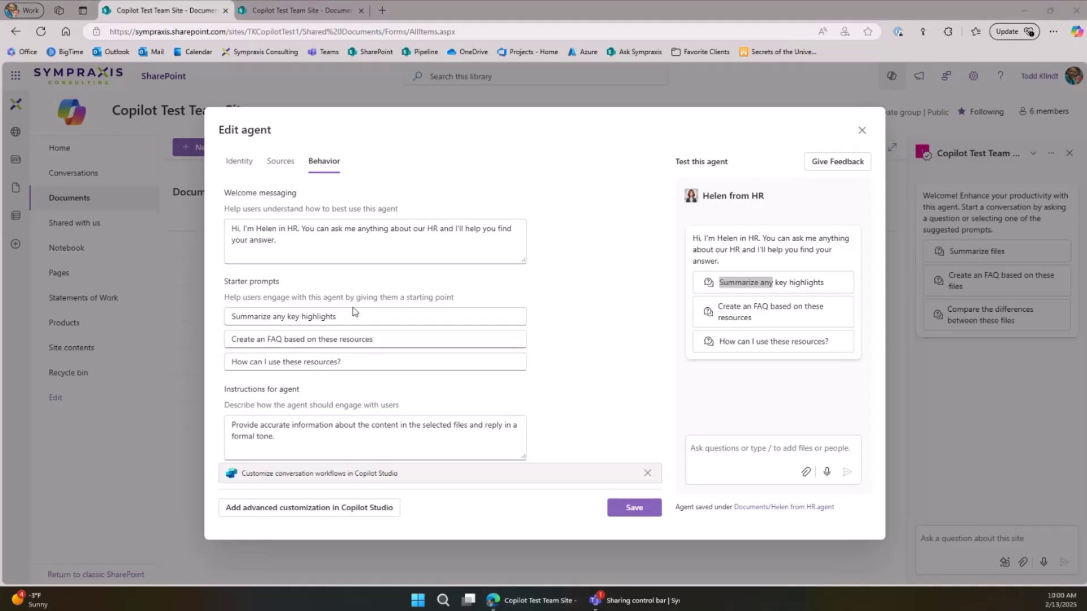
Step: Replace the first starter prompt with "What is the PTO policy?" and keep the agent open for editing
drag(352, 313, 182, 296)
text(What is the PTO policy?)
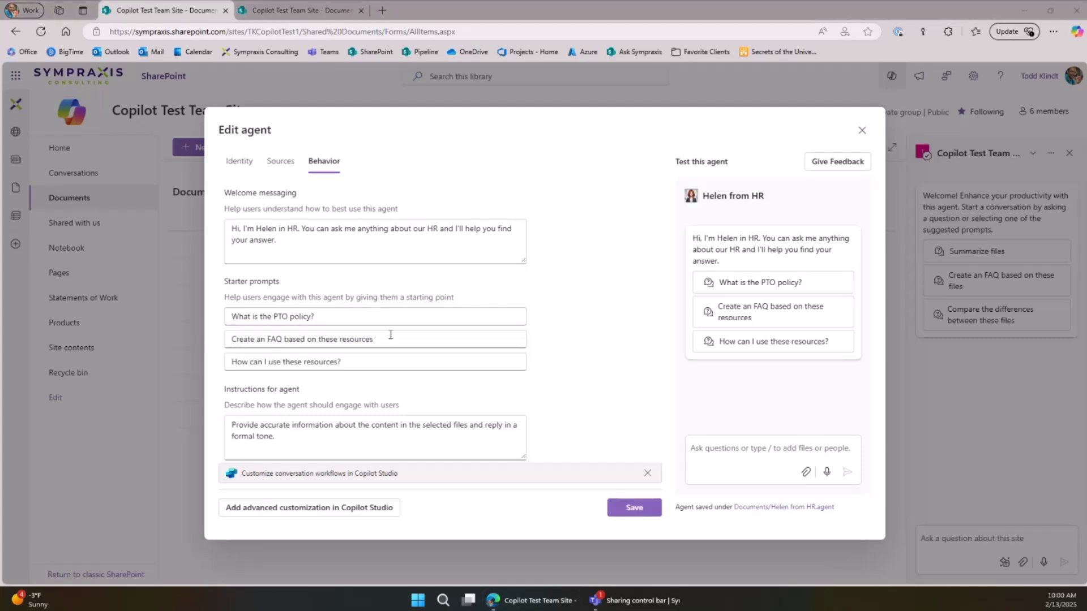
click(142, 322)
click(142, 320)
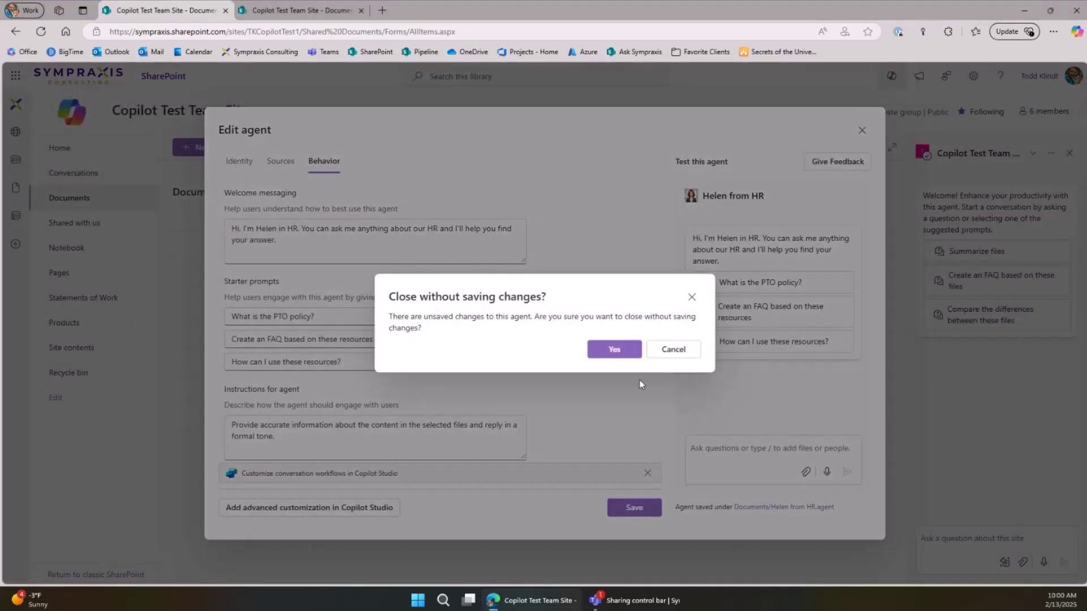
click(672, 351)
Step: Set the second starter prompt to "Can I bring my cat to work?" and the third to "Where can I find a list of the company holidays?"
drag(524, 340, 169, 335)
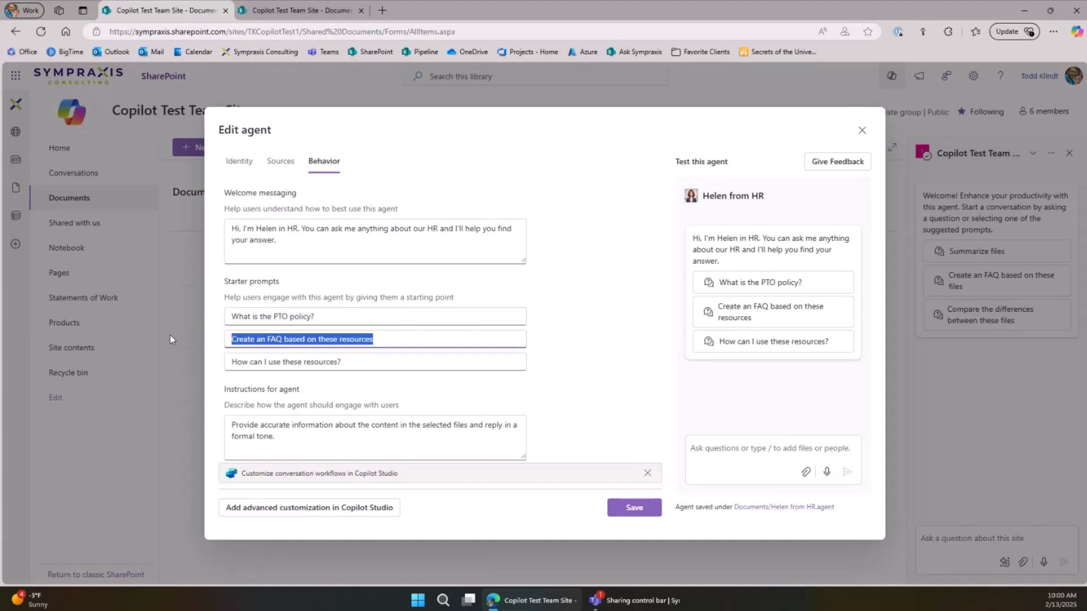
text(Can I bring my cat to work?)
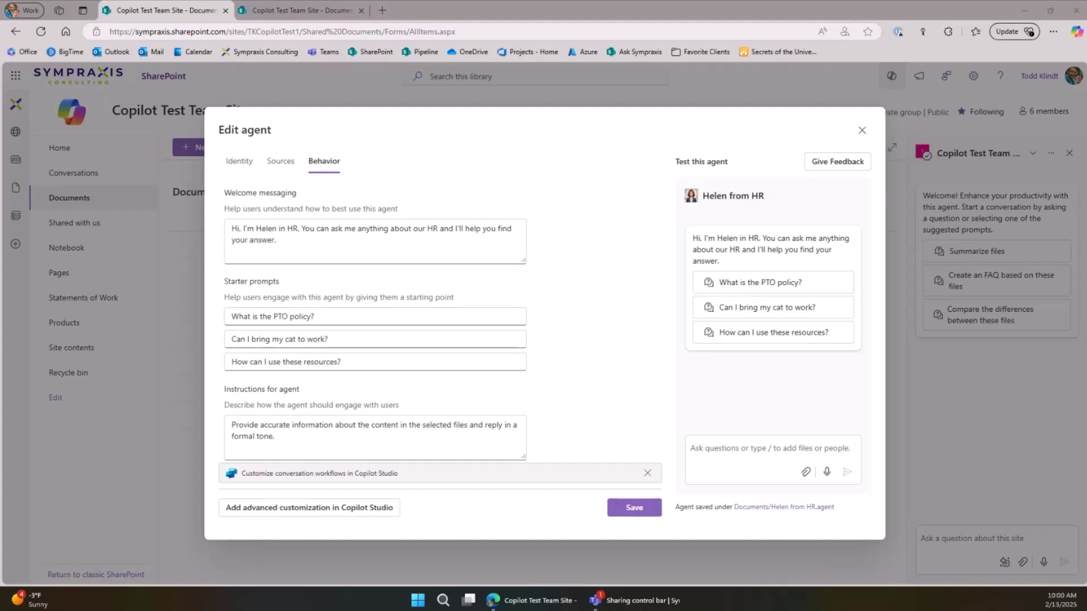
click(403, 364)
drag(342, 362, 105, 352)
text(Where can I find a list of the company holidays?)
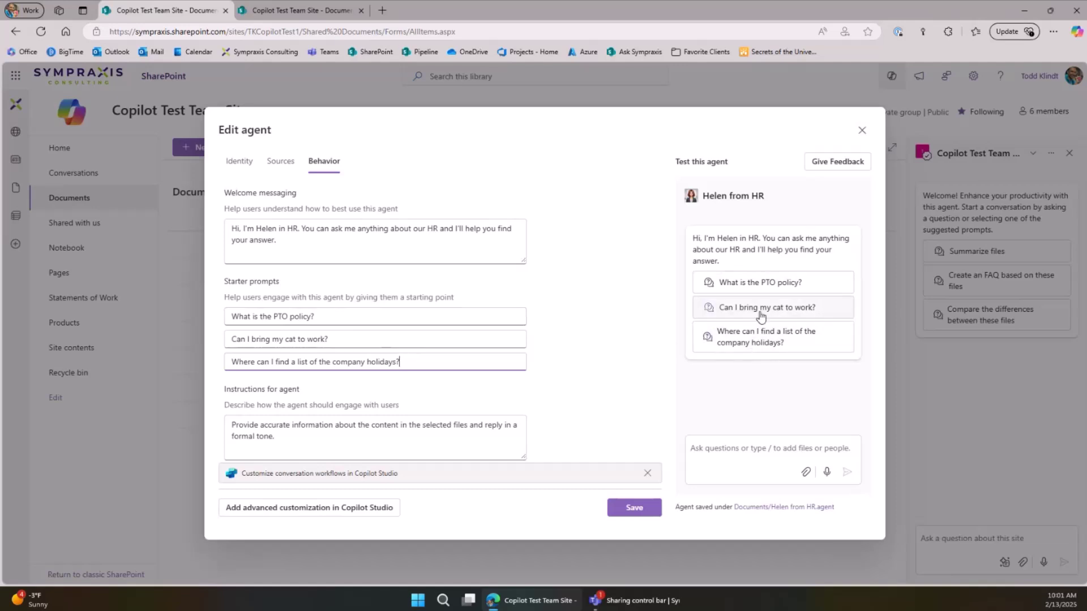
Step: Try the PTO policy starter prompt in the test preview, then submit "Can I bring my cat to work?" instead
click(759, 285)
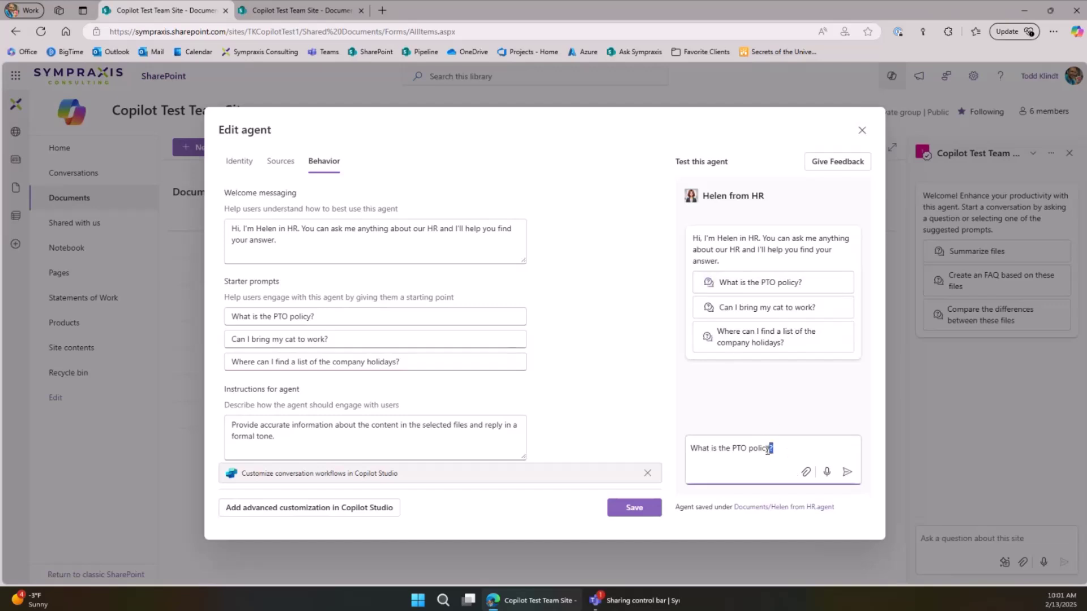
drag(774, 449, 688, 449)
click(754, 310)
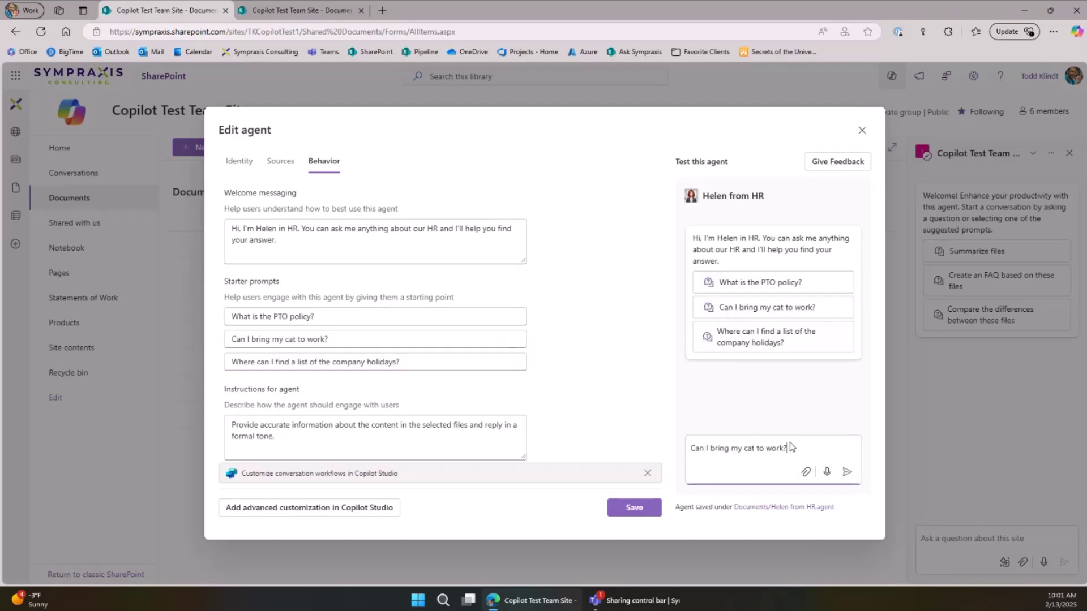
click(845, 473)
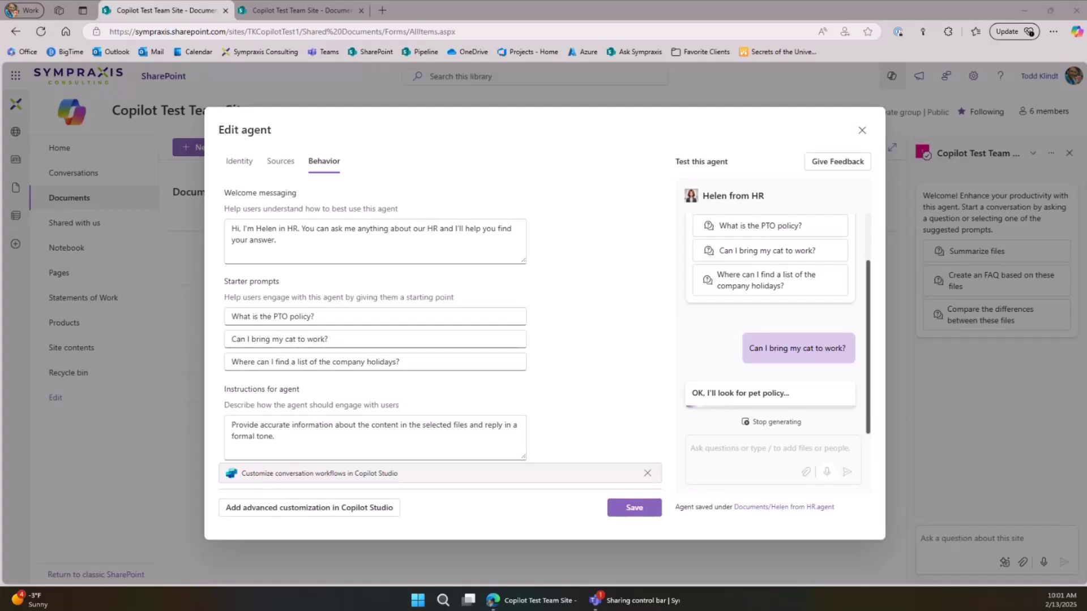
Step: Save the instructions "Your name is Helen. Provide accurate information about the question asked based on the documents in this library. Use a friendly, helpful tone when responding."
drag(351, 439, 178, 414)
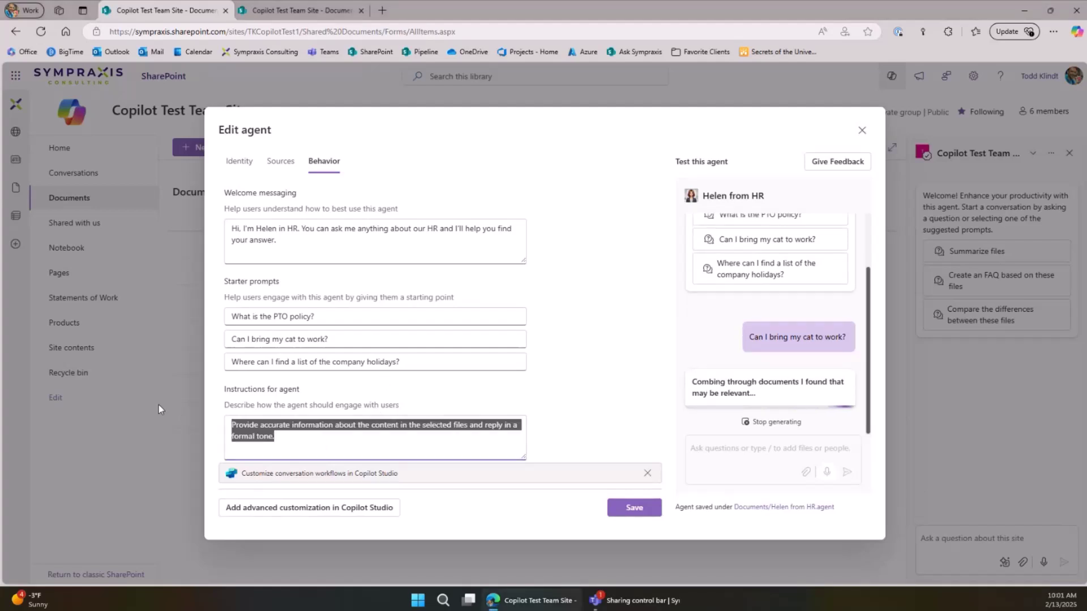
text(Your name is Helen. Provide accurate information about the question asked based on the documents in this library. Use a friendly, helpful tone when responding.)
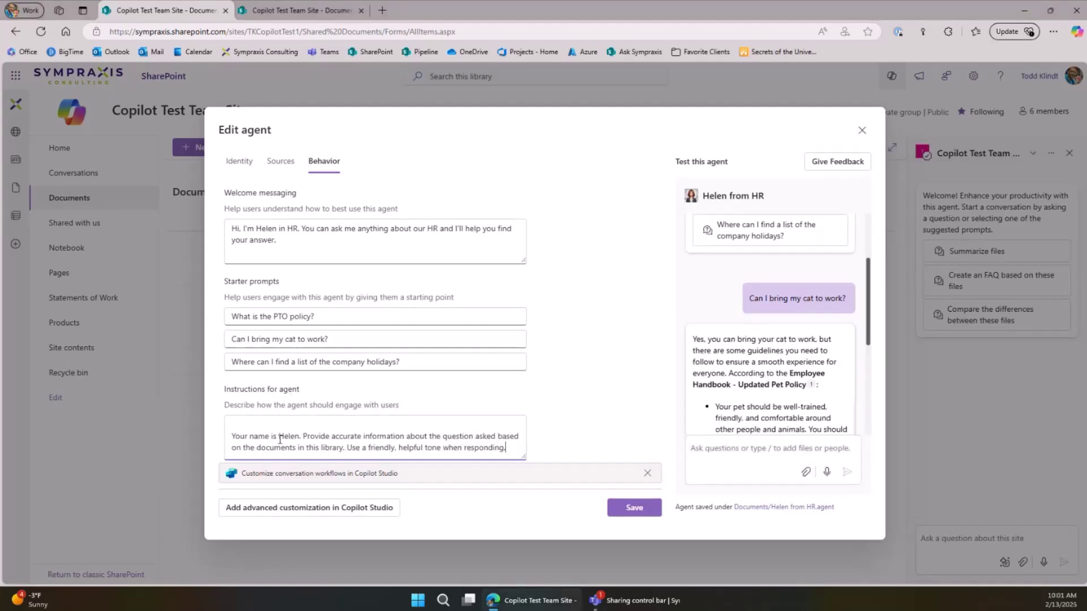
drag(280, 440, 289, 429)
click(287, 425)
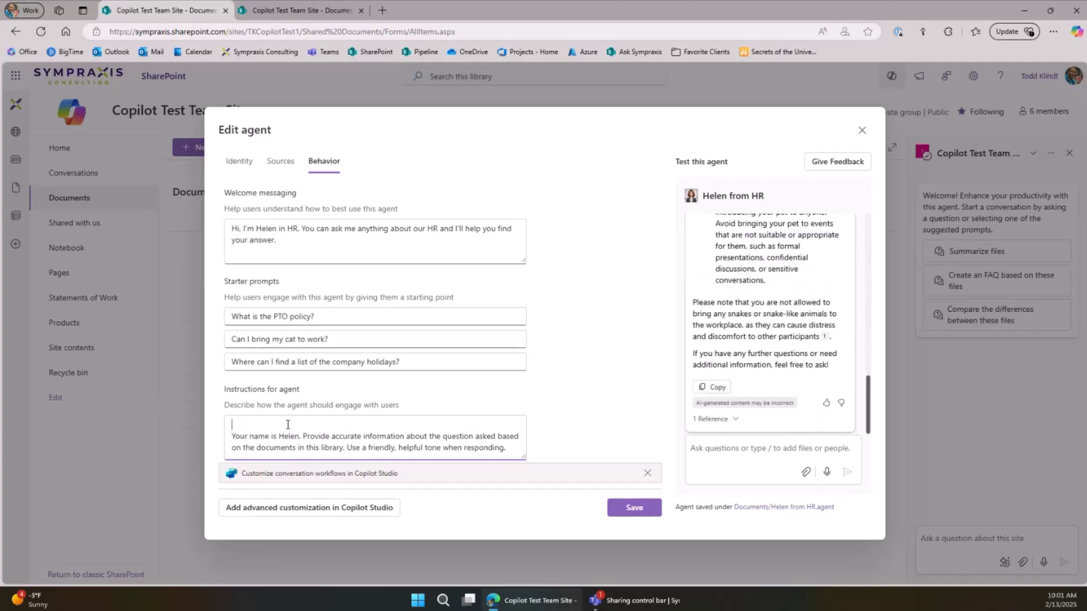
key(Delete)
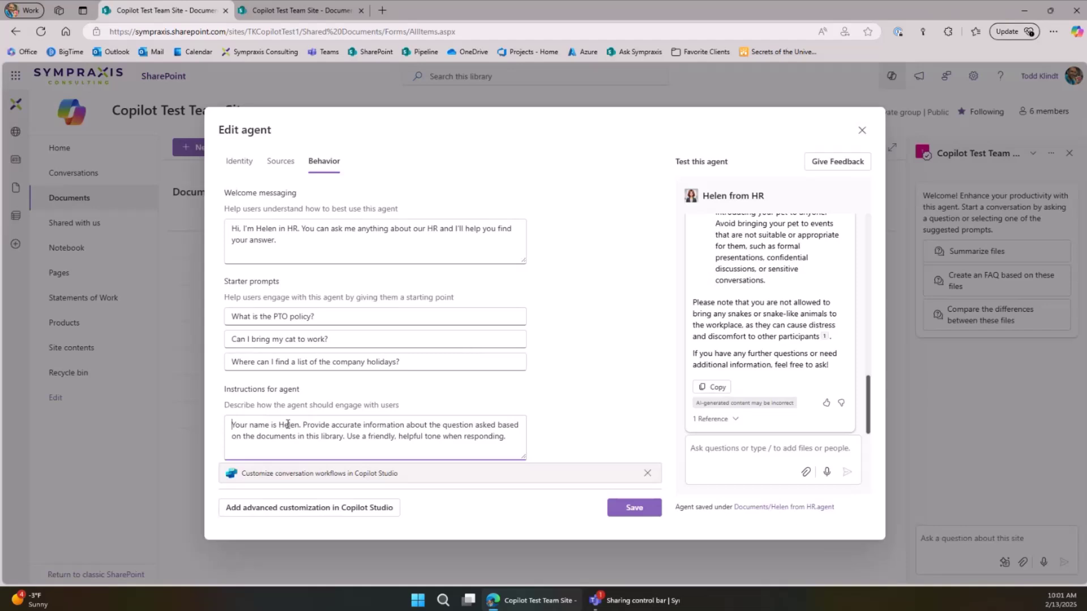
click(633, 508)
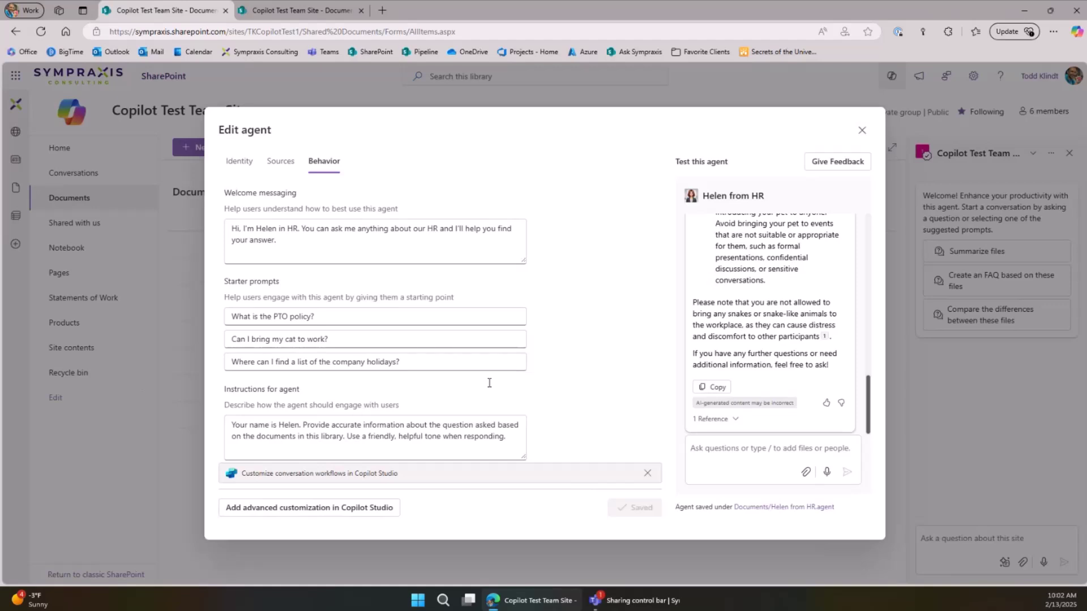
click(863, 133)
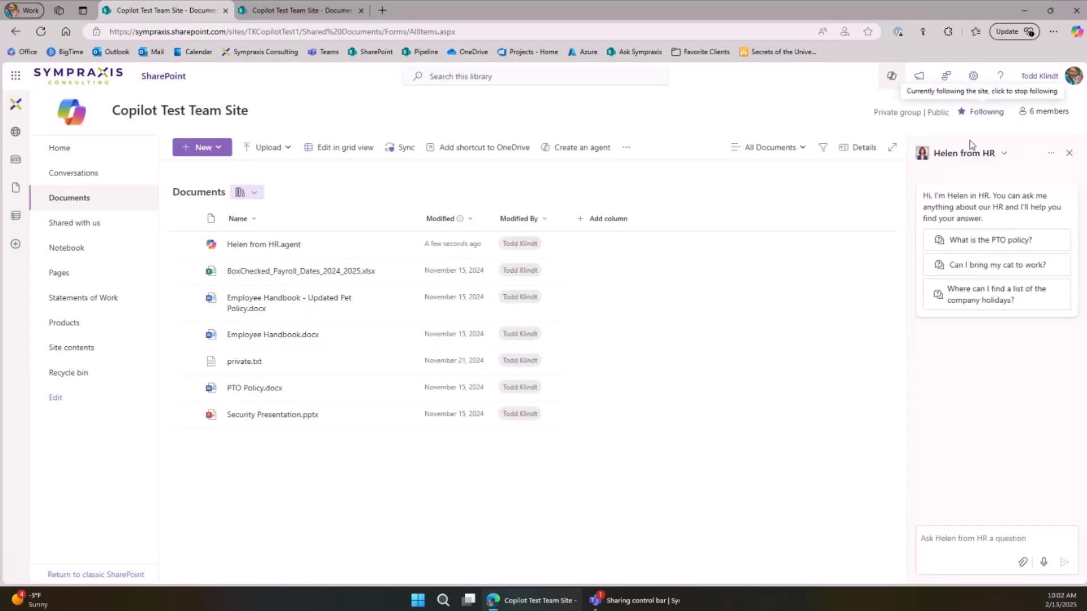
Step: Ask the agent "Can I bring my cat to work?" in the library's chat pane and review its full answer and references
click(986, 265)
click(1064, 562)
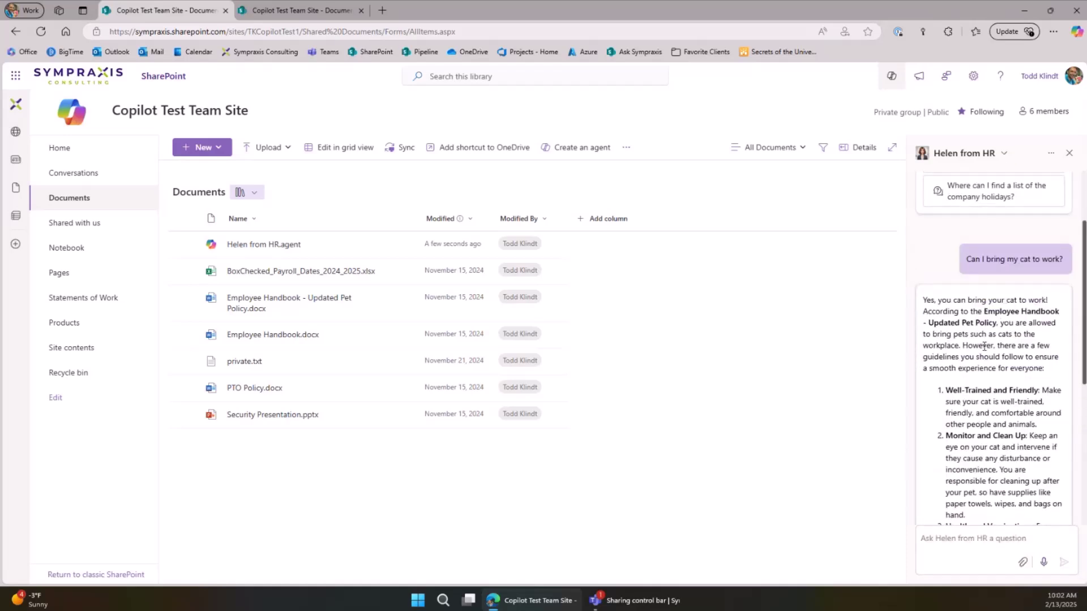
scroll(984, 347, down, 5)
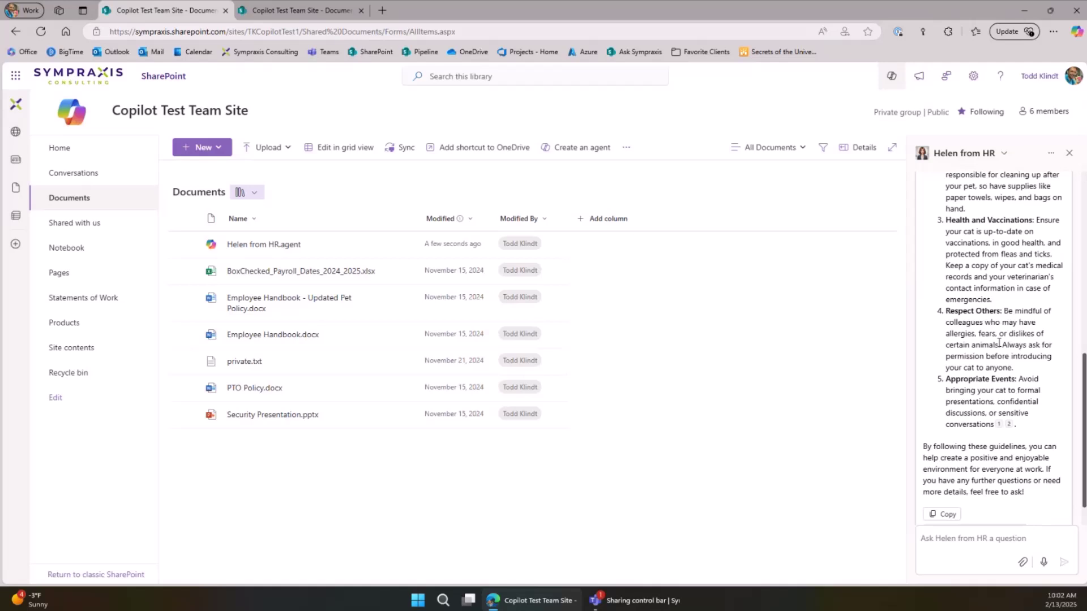
scroll(1000, 342, up, 10)
scroll(975, 389, down, 10)
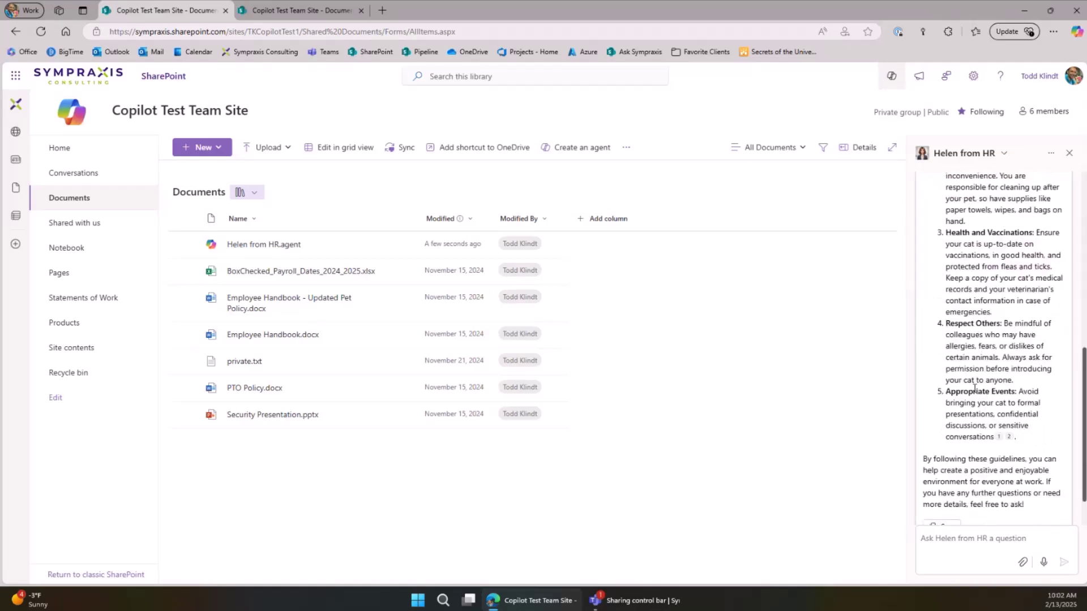
scroll(974, 389, down, 1)
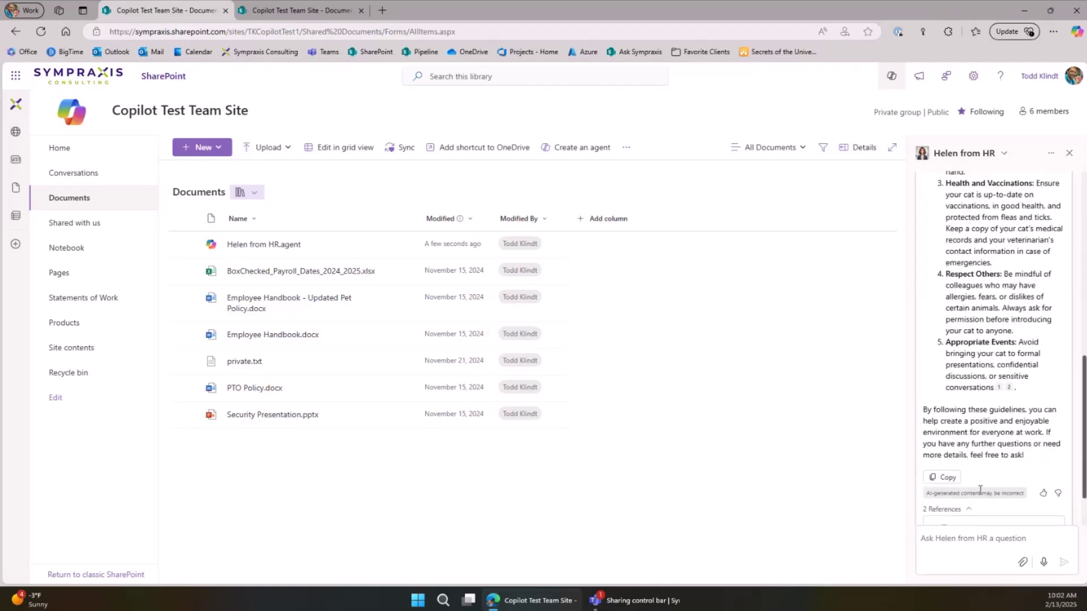
scroll(980, 490, down, 1)
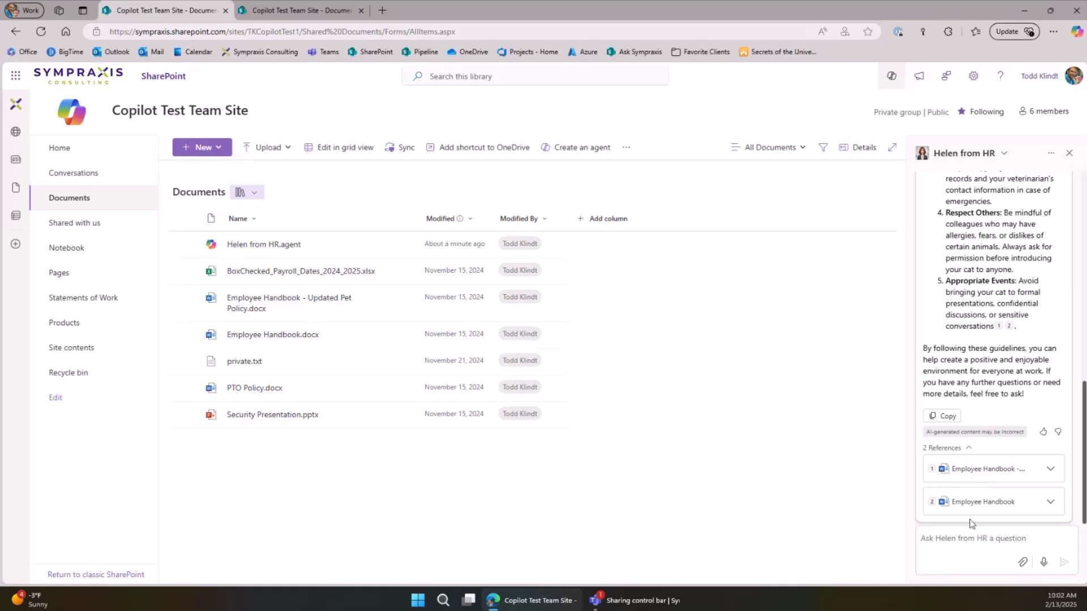
click(953, 539)
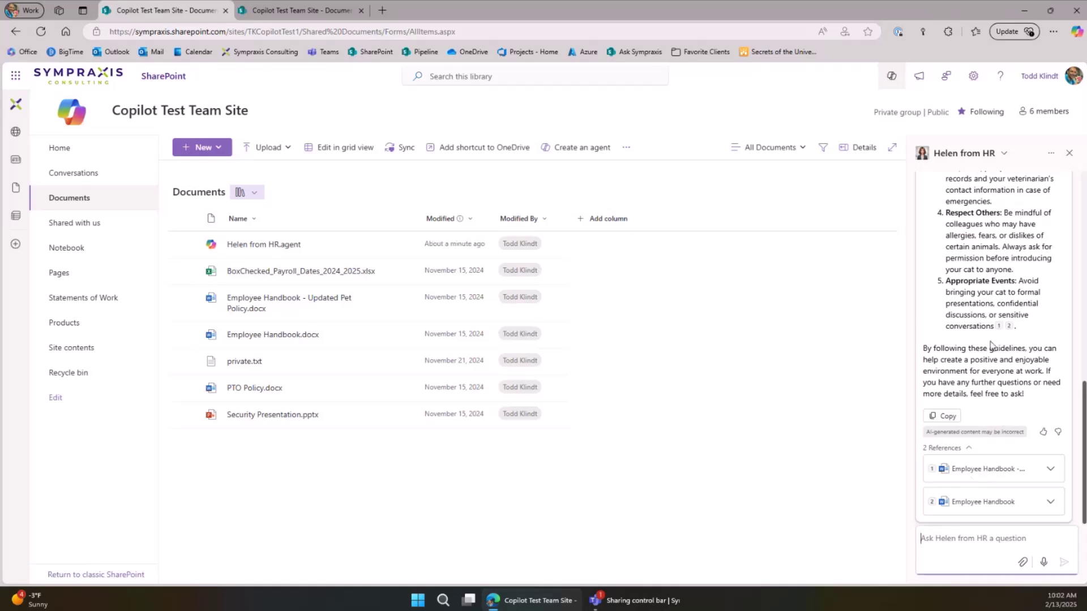
Step: Check the agent's chat options, then open the version history of Helen from HR.agent and show the actions for version 2.0
click(1051, 154)
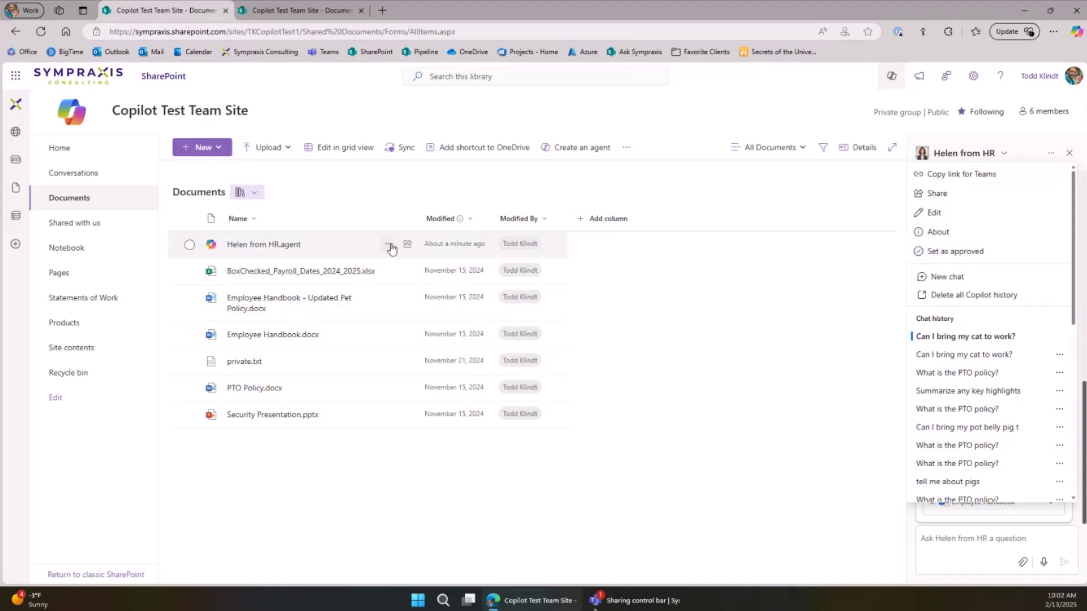
click(389, 245)
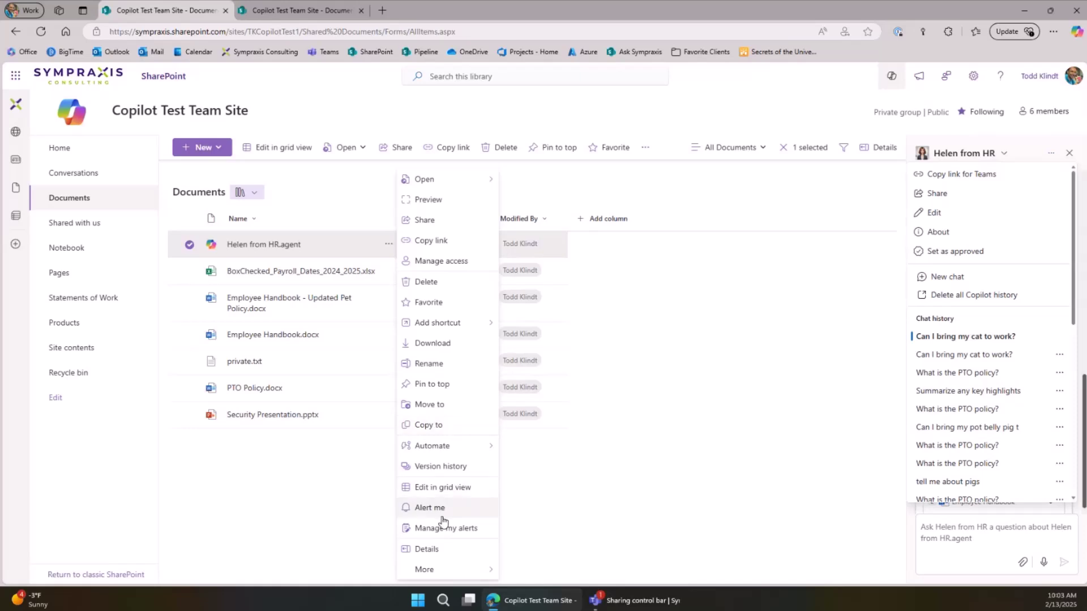
click(453, 466)
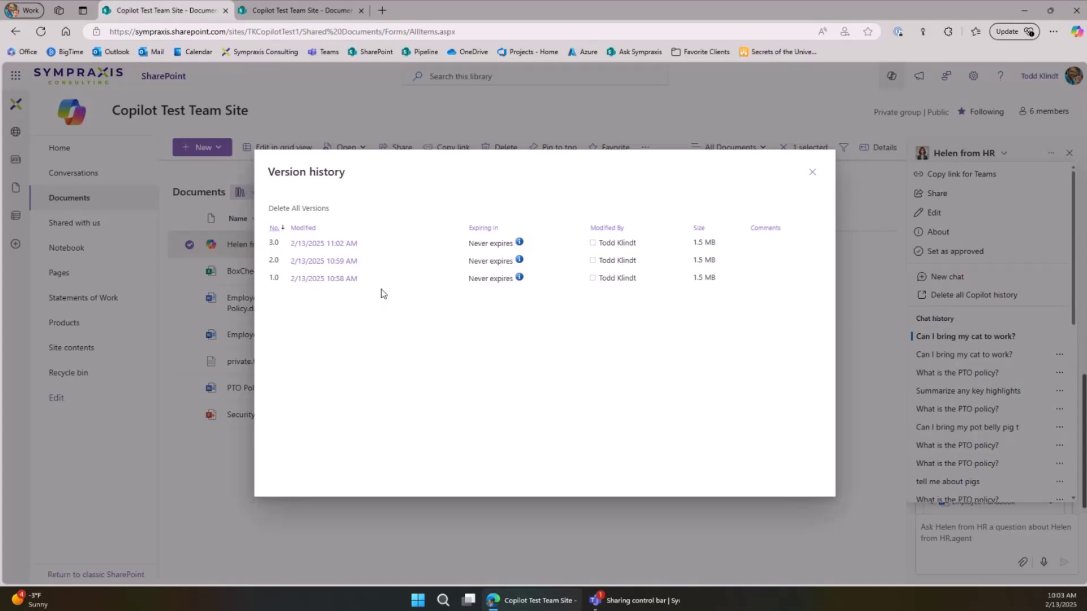
click(367, 261)
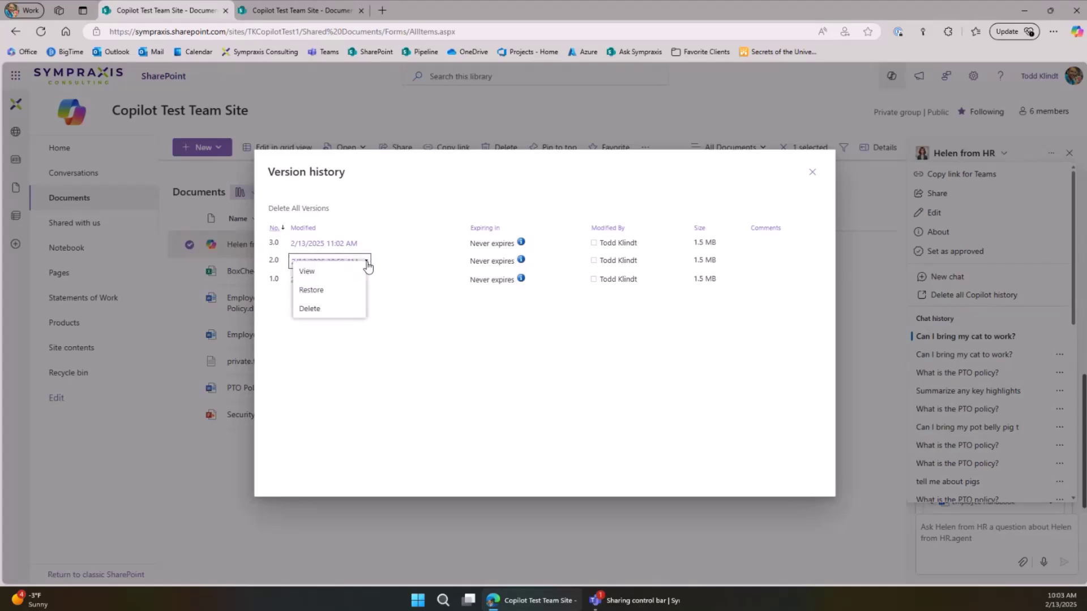
Step: Close the version history, then set Helen from HR as an approved agent for this site
click(813, 174)
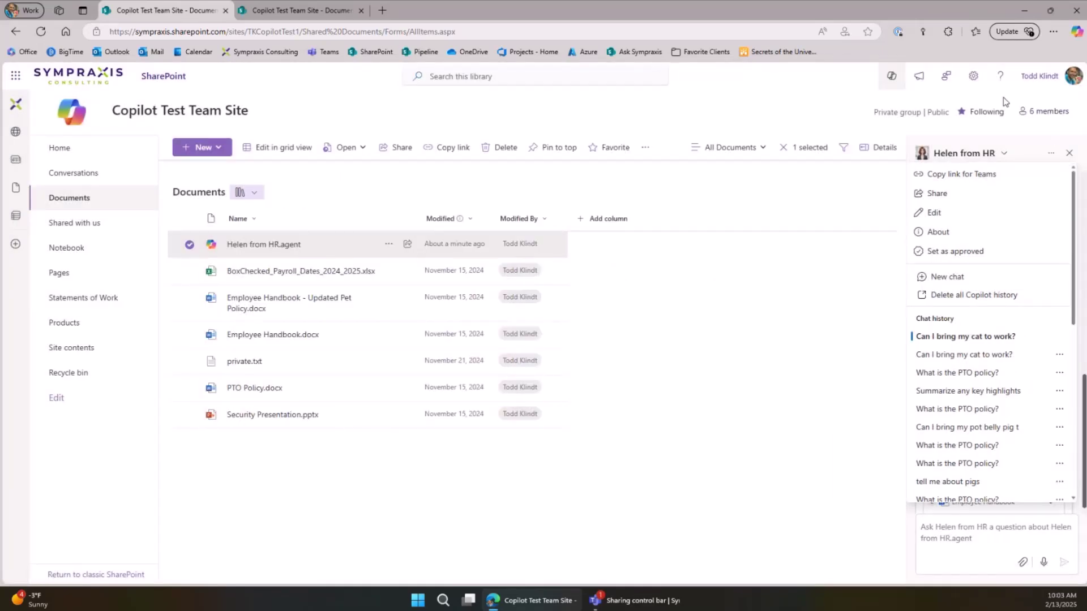
click(1054, 155)
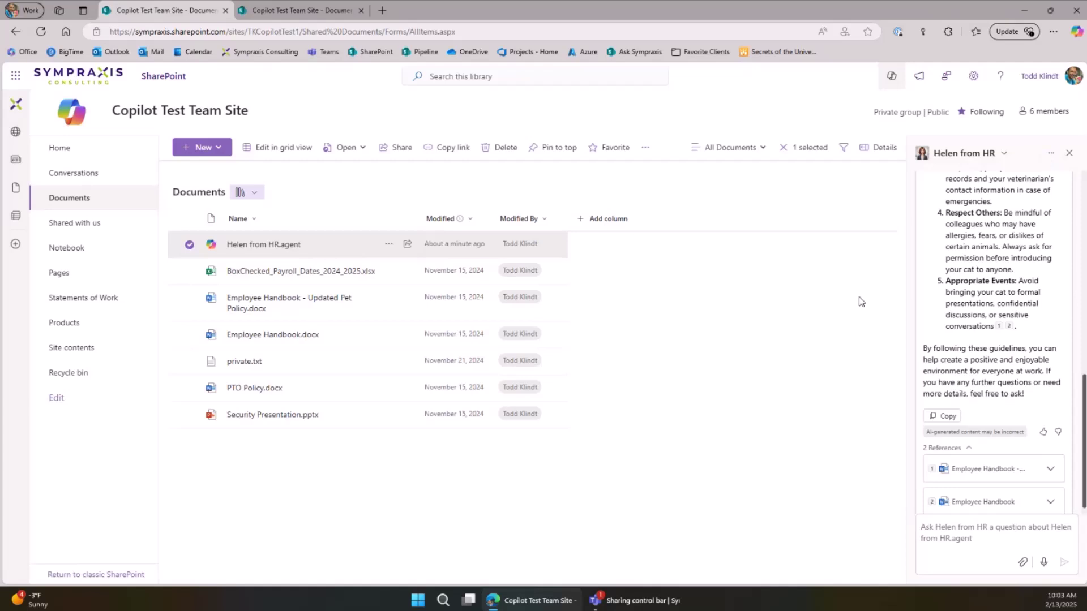
click(859, 301)
click(1051, 154)
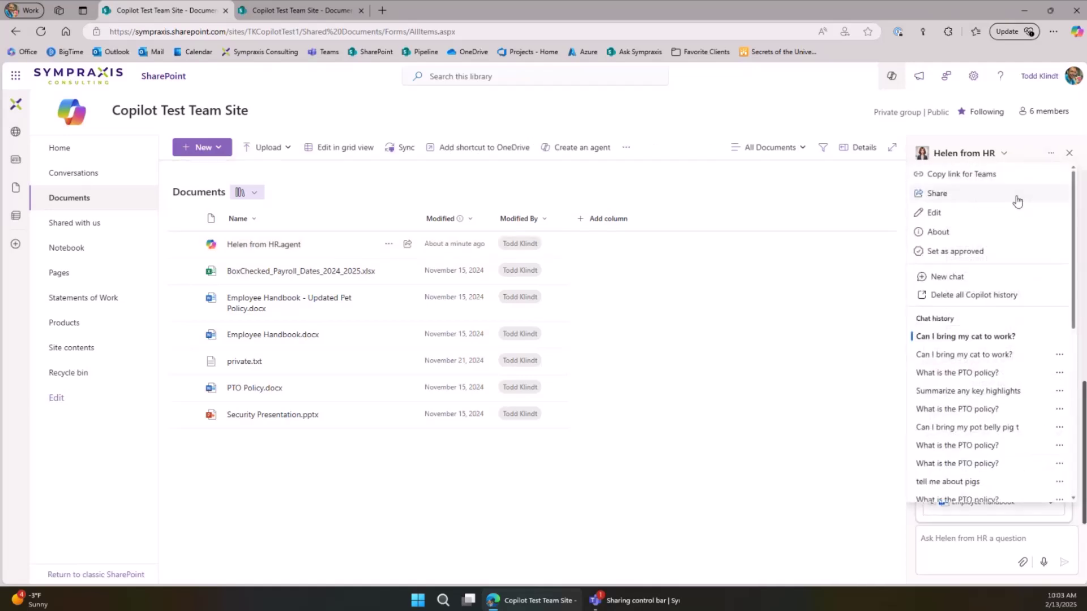
click(966, 252)
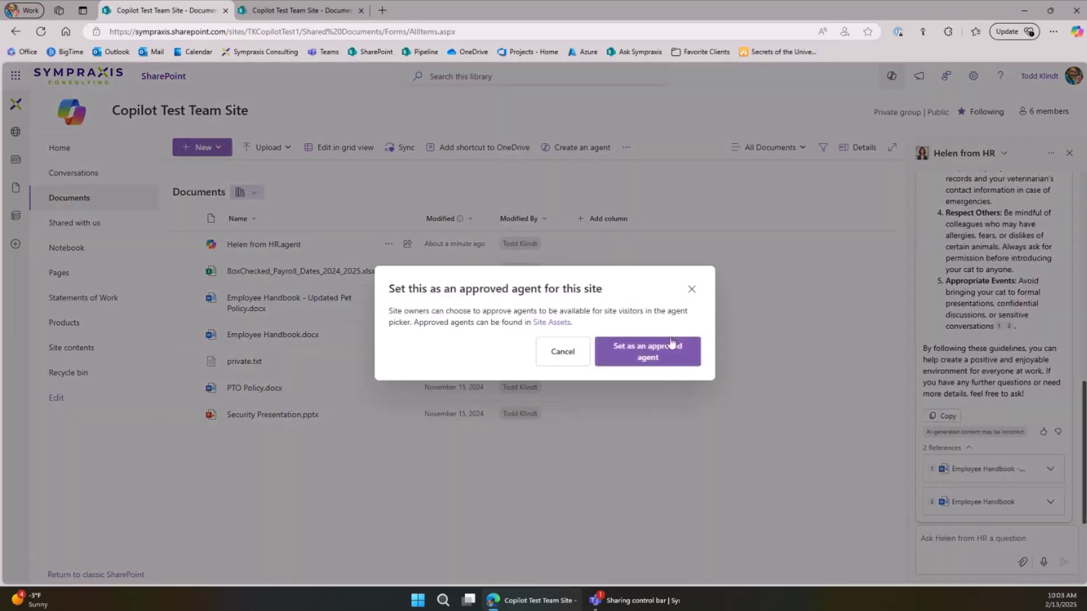
click(640, 357)
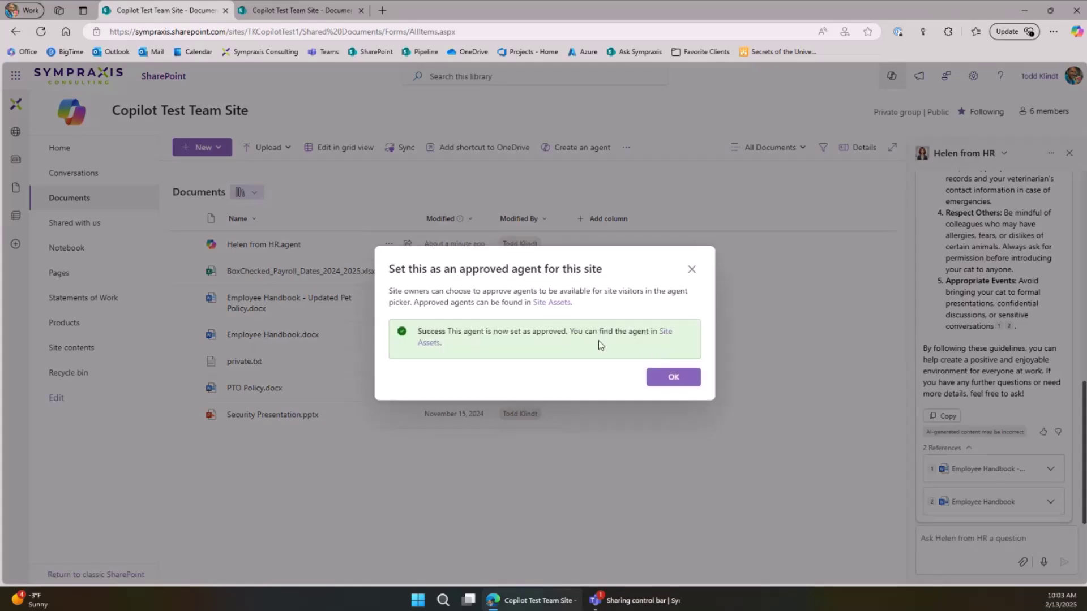
Step: Open the Site Assets location of approved agents in a new tab, dismiss the approval dialog, and switch to that tab
right_click(549, 306)
click(583, 315)
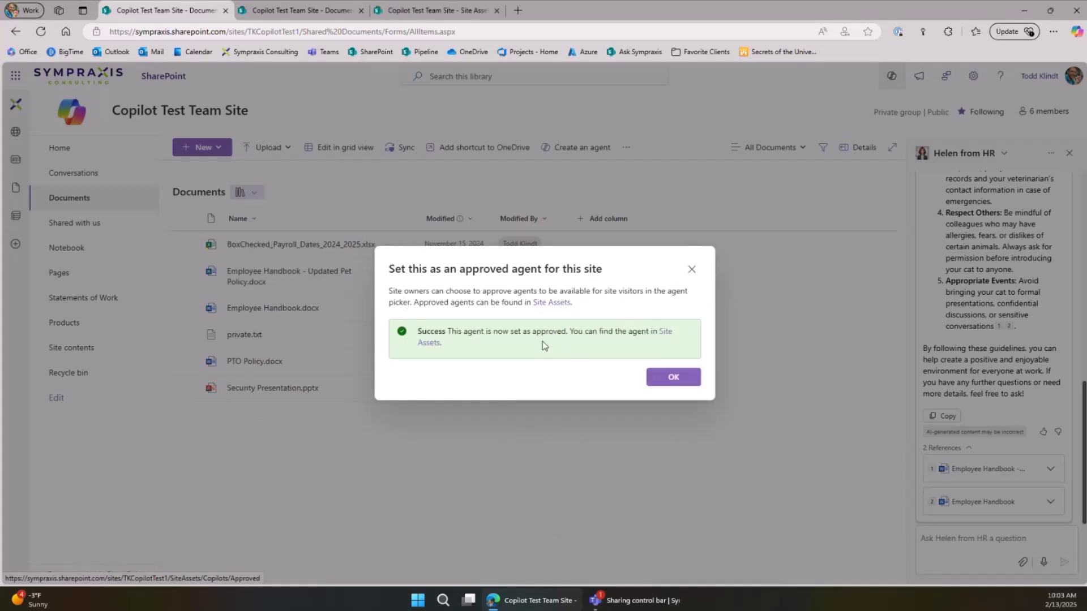
click(671, 377)
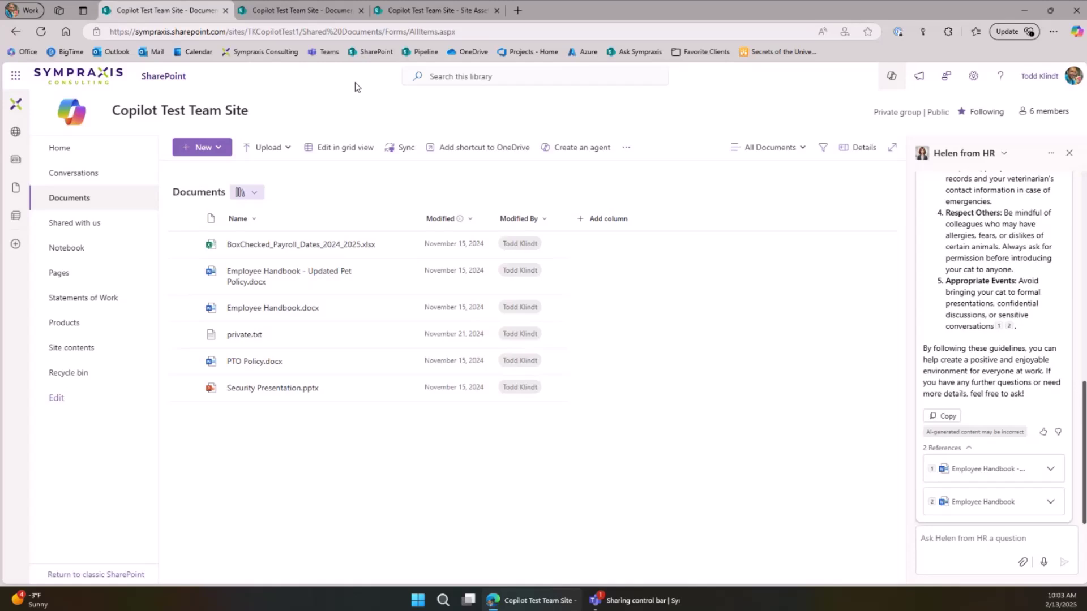
click(430, 11)
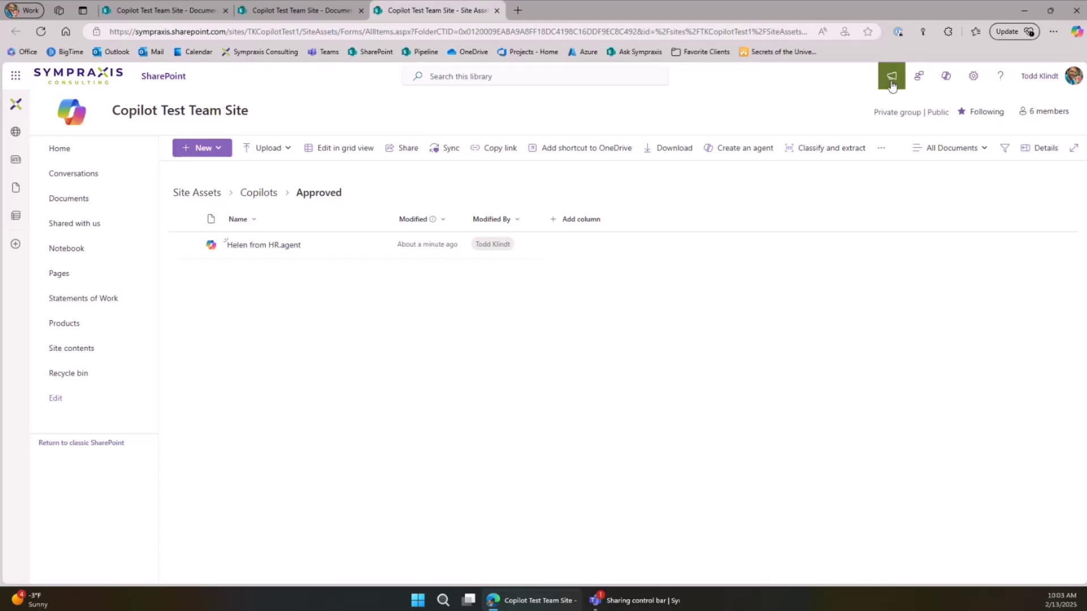
Step: Open the site's Copilot chat pane, check the default agent's options, and switch to the approved agent Helen from HR
click(946, 75)
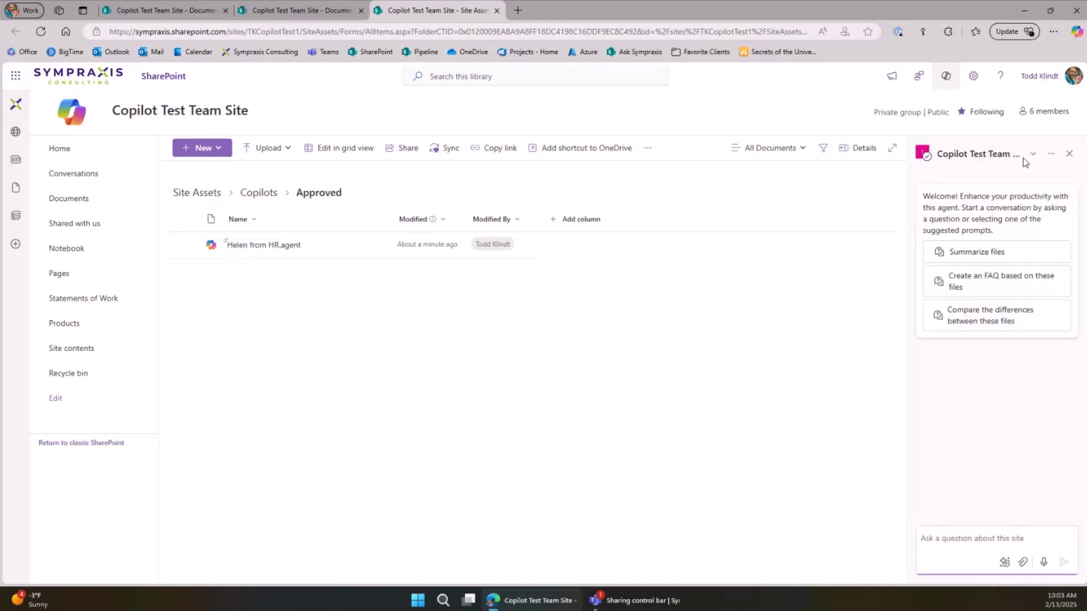
click(1032, 154)
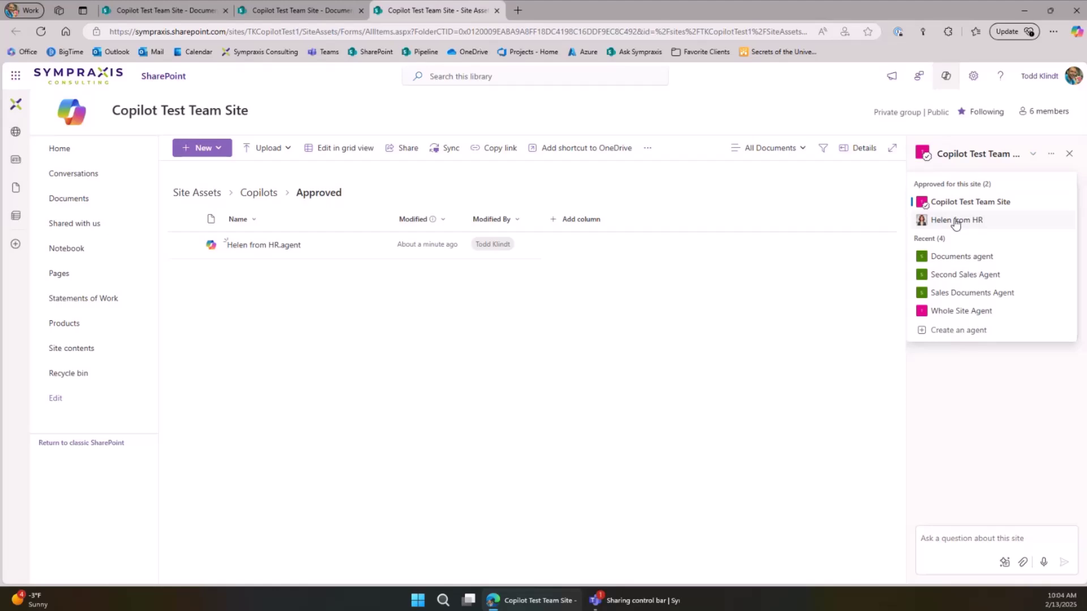
click(1053, 157)
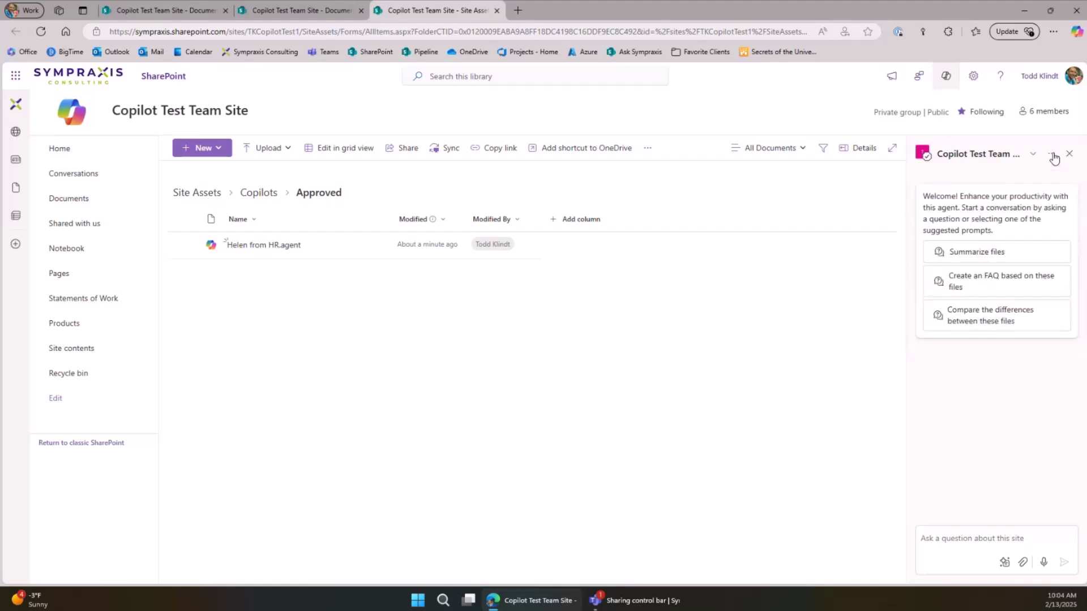
click(1053, 158)
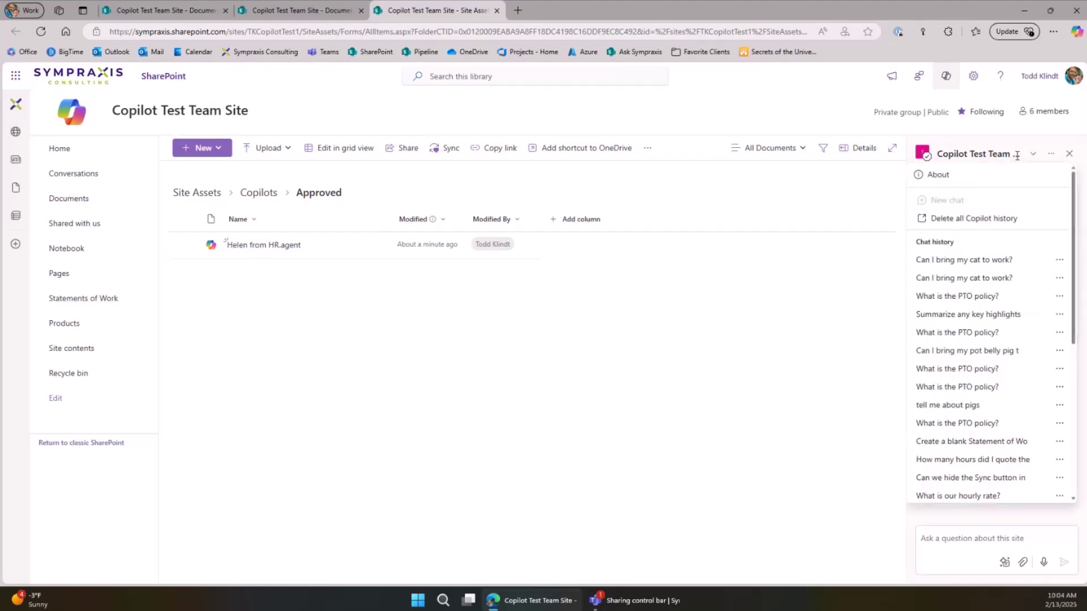
click(1032, 154)
click(968, 221)
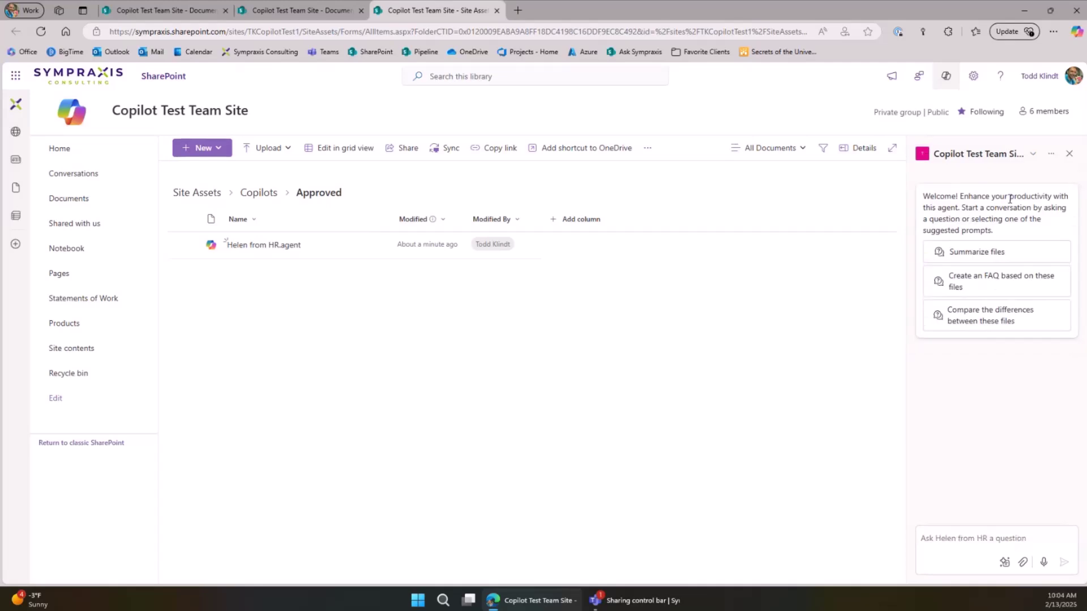
Step: Set Helen from HR as the site's default agent and close the dialog
click(1050, 154)
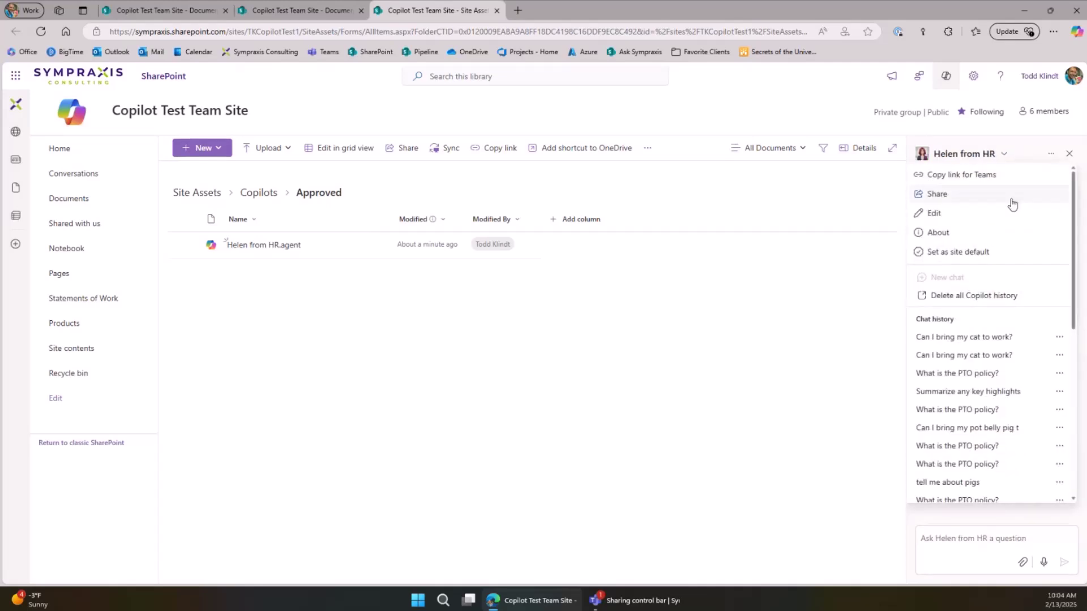
click(958, 251)
click(670, 352)
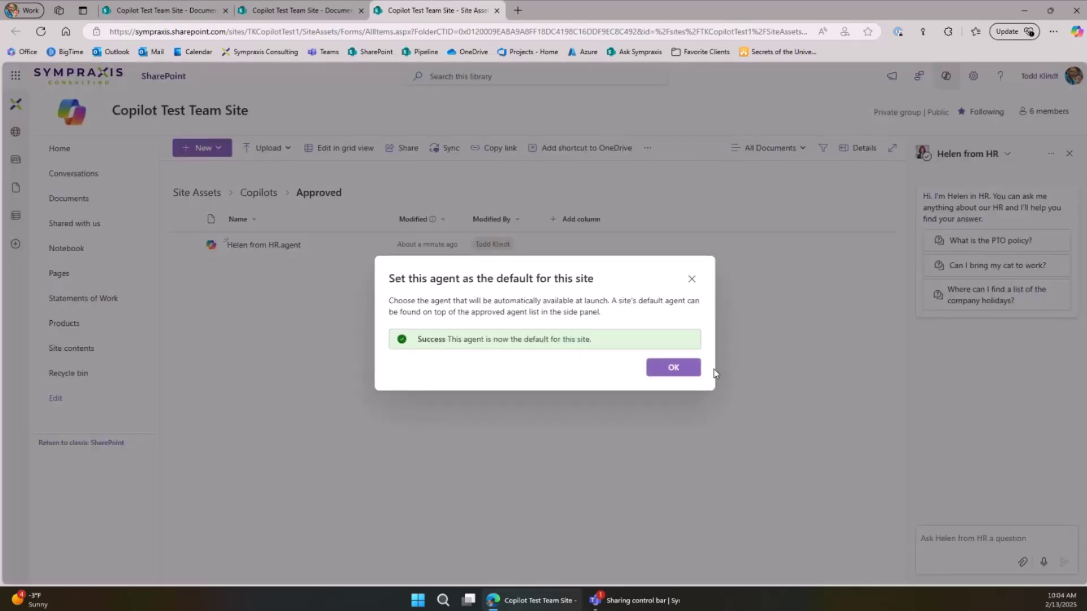
click(687, 368)
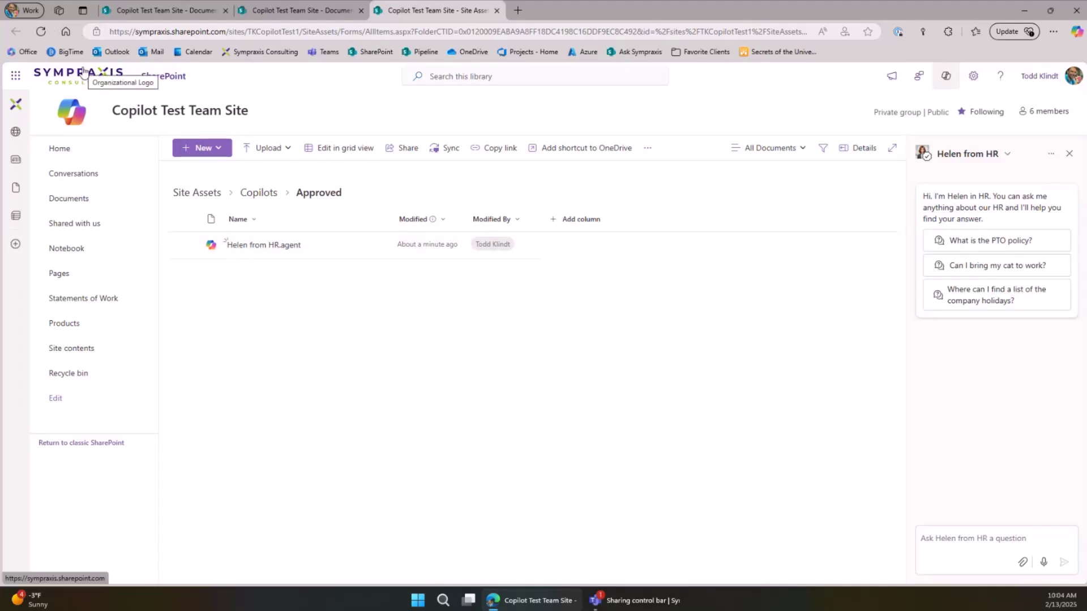
mouse_move(407, 243)
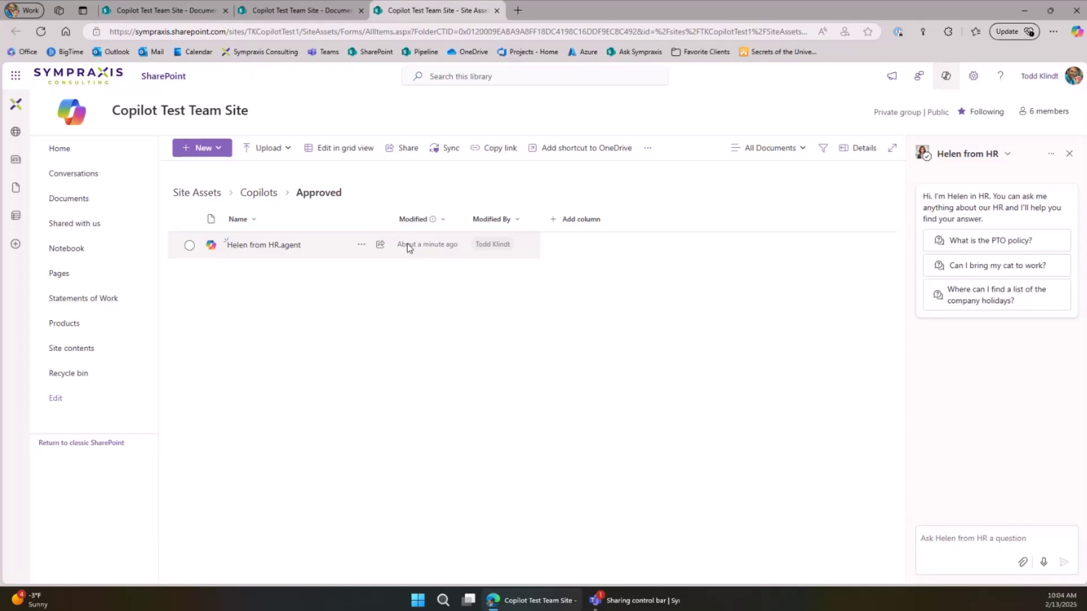
click(362, 245)
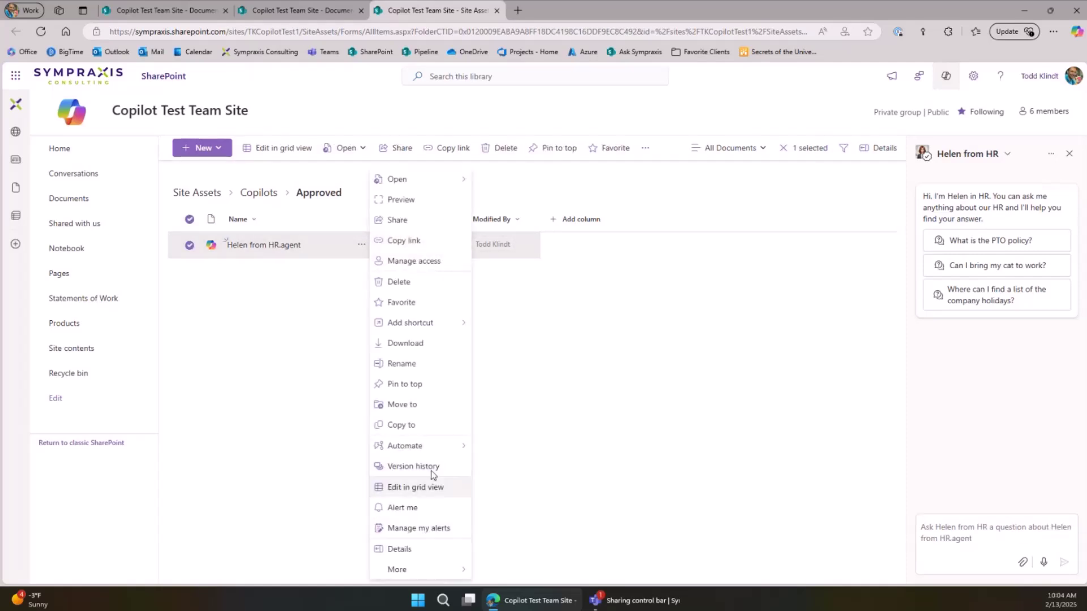
click(419, 282)
click(637, 373)
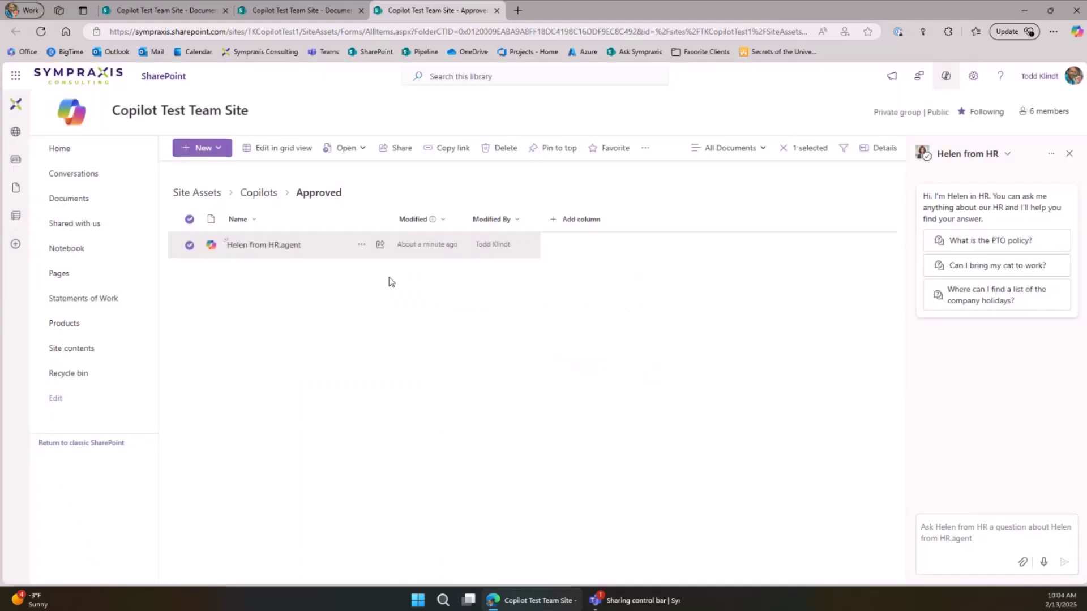
Step: Show the available file actions for Helen from HR.agent in the Approved folder, including its shortcut locations
click(362, 245)
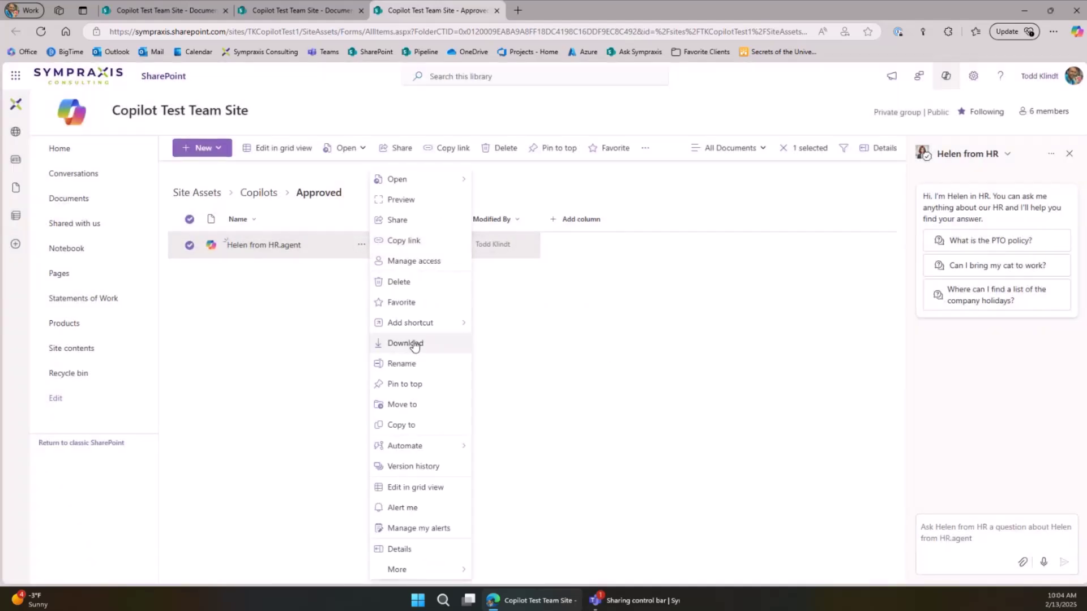
mouse_move(443, 329)
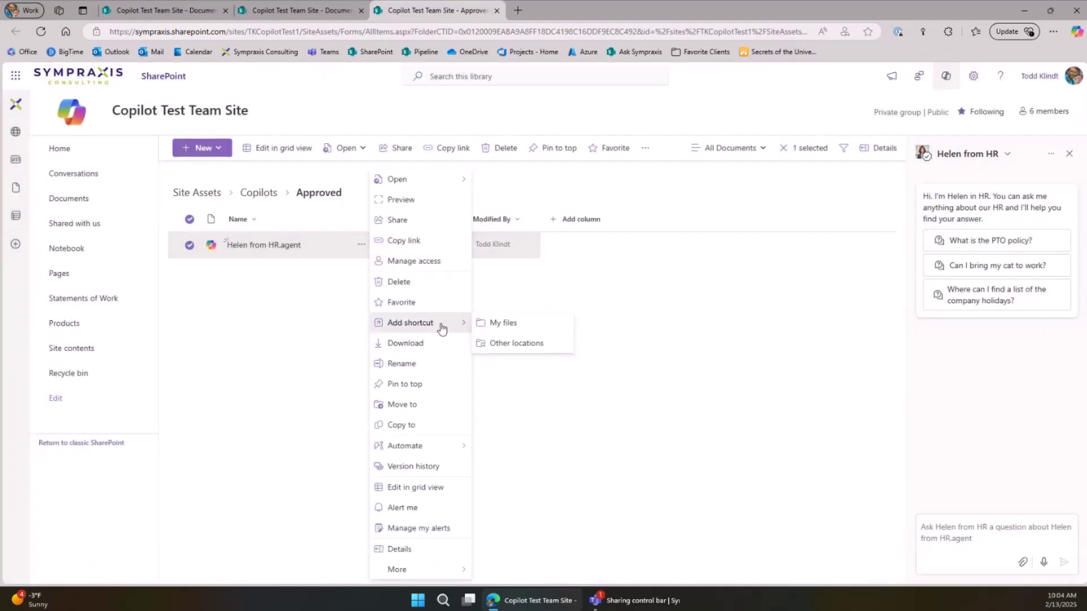